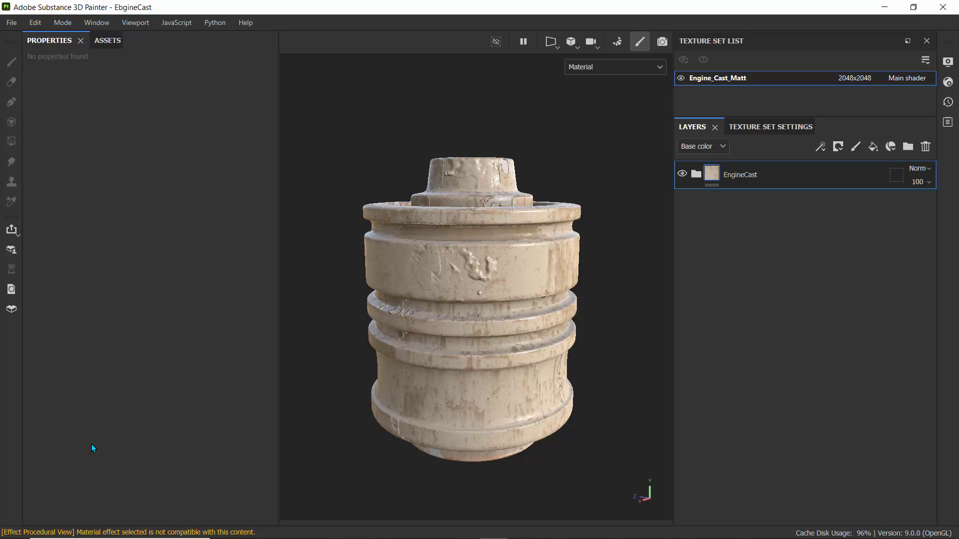
Clear the 'Material effect selected is not compatible' warning from the Log and close it.
click(150, 532)
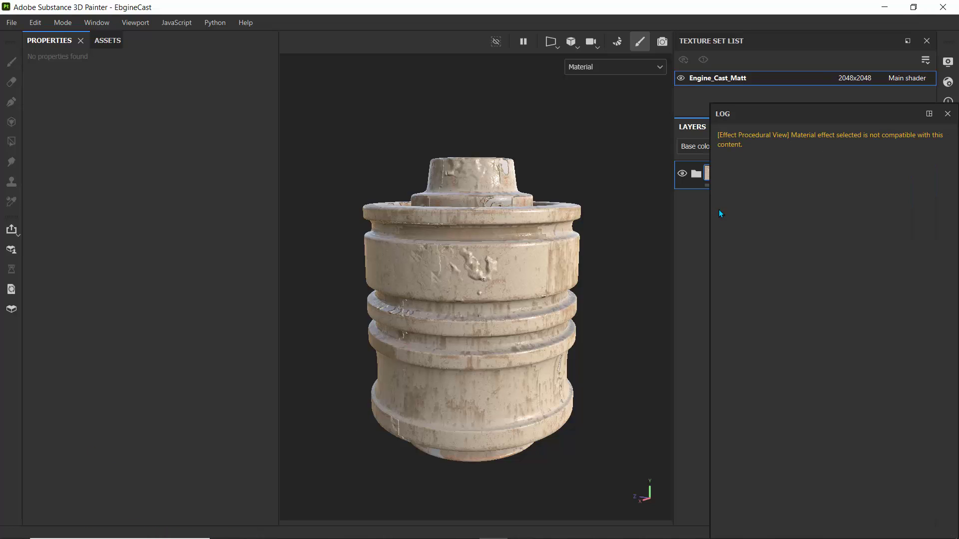
right_click(790, 142)
click(804, 169)
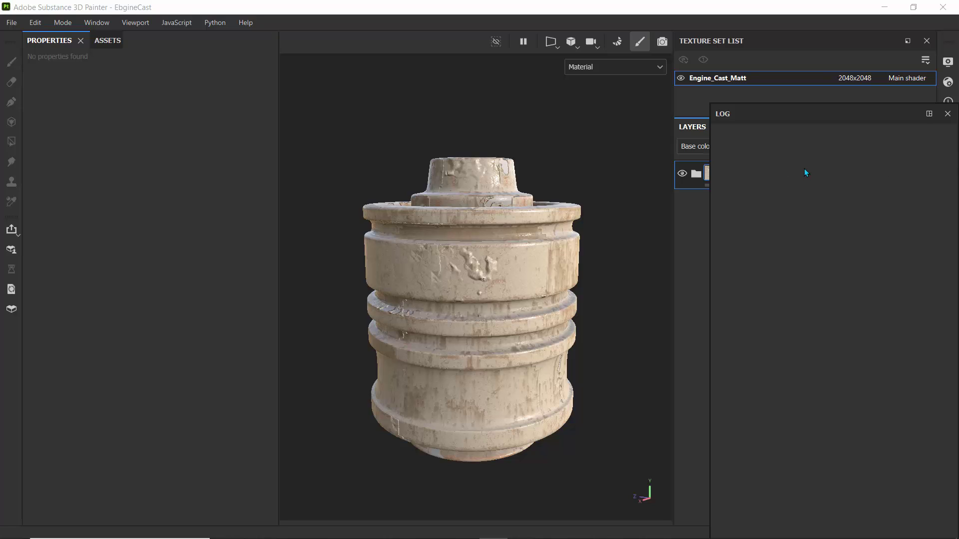
click(947, 113)
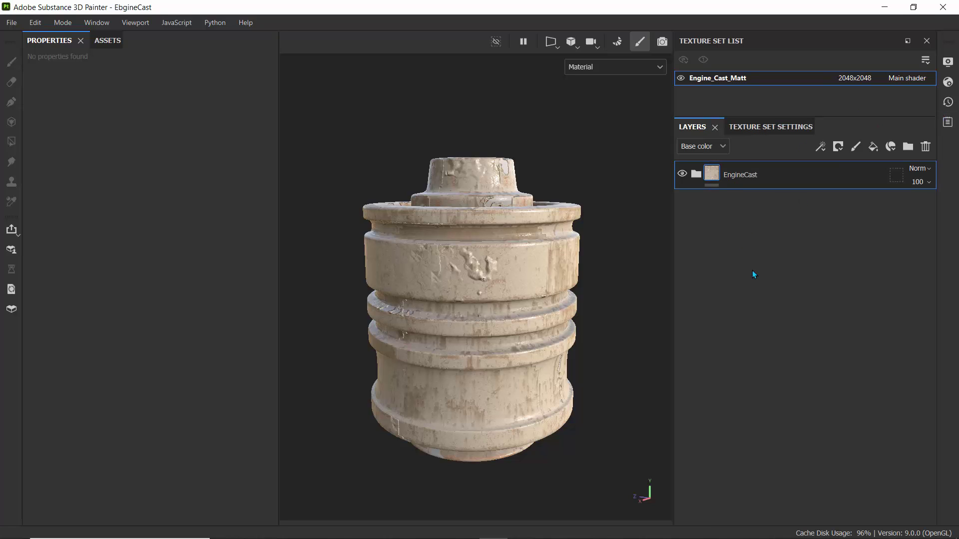
Add Fill layer 3 above EngineCast and give it an empty filter effect.
click(872, 145)
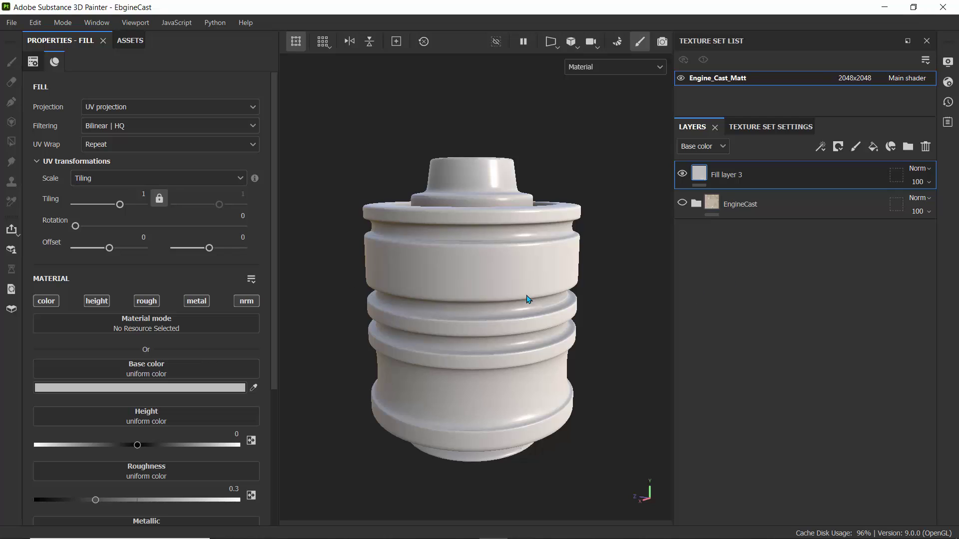
mouse_move(700, 179)
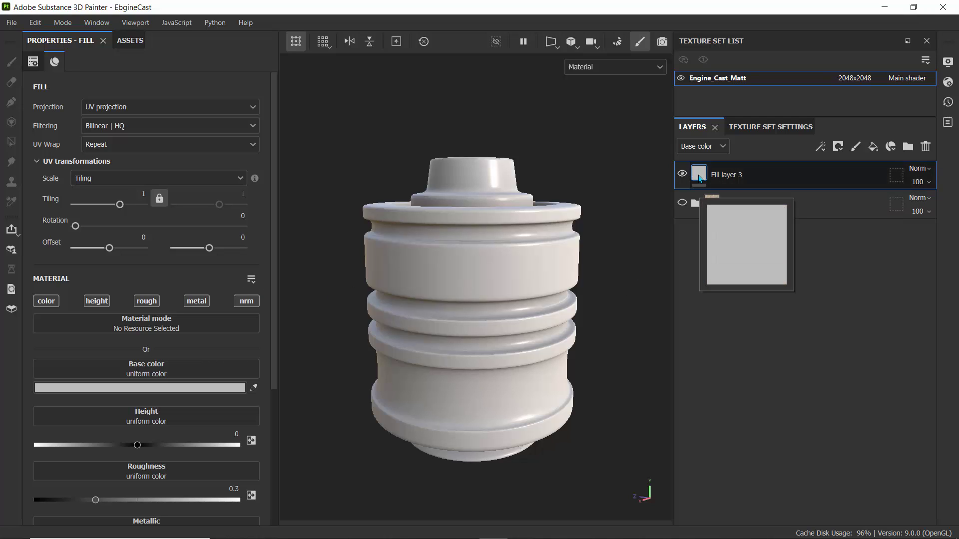
click(820, 146)
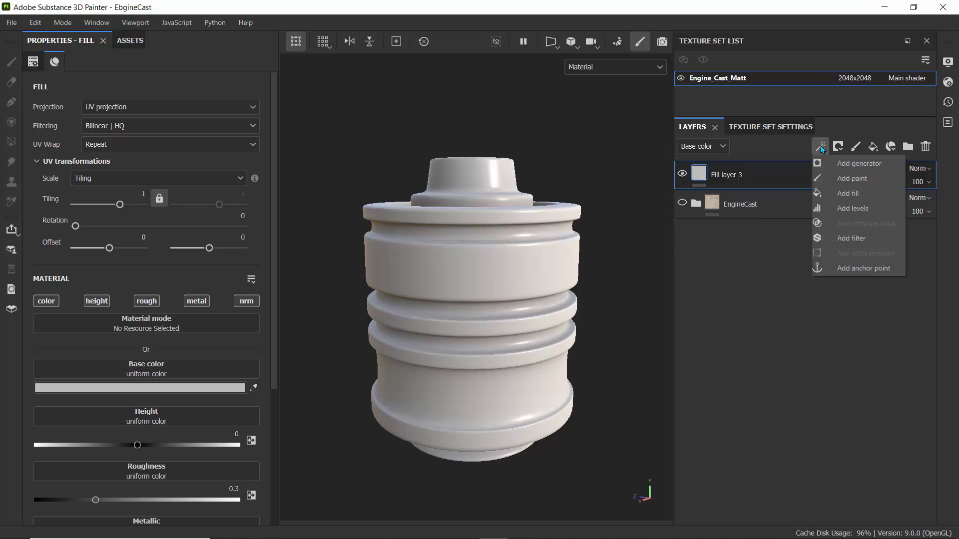
click(840, 239)
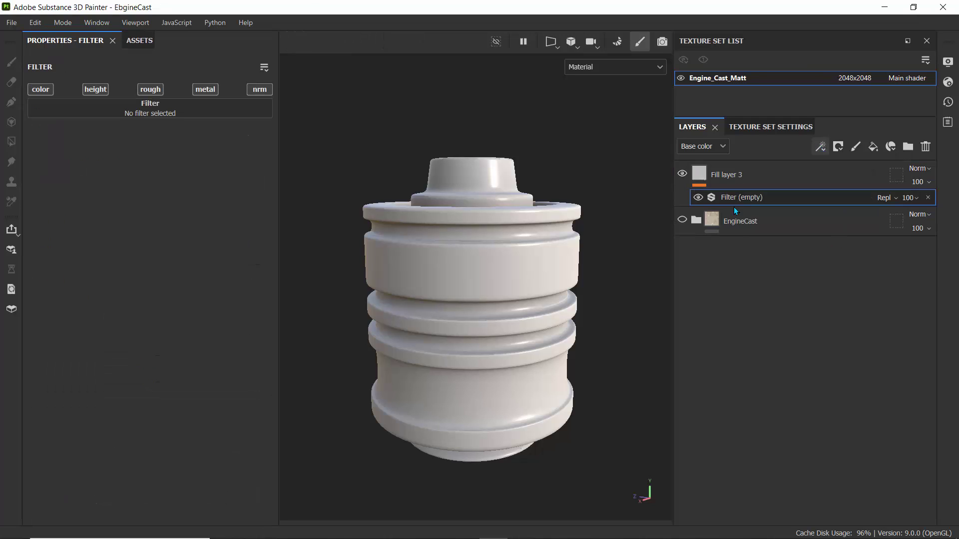
Bring up the filter browser and scroll down to MatFinish Hammered.
click(143, 110)
scroll(198, 186, down, 3)
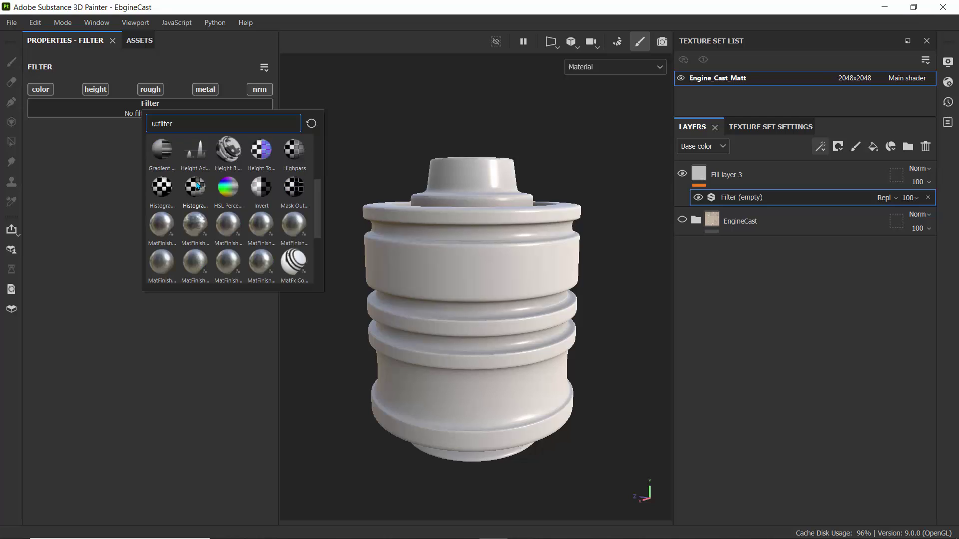
mouse_move(166, 229)
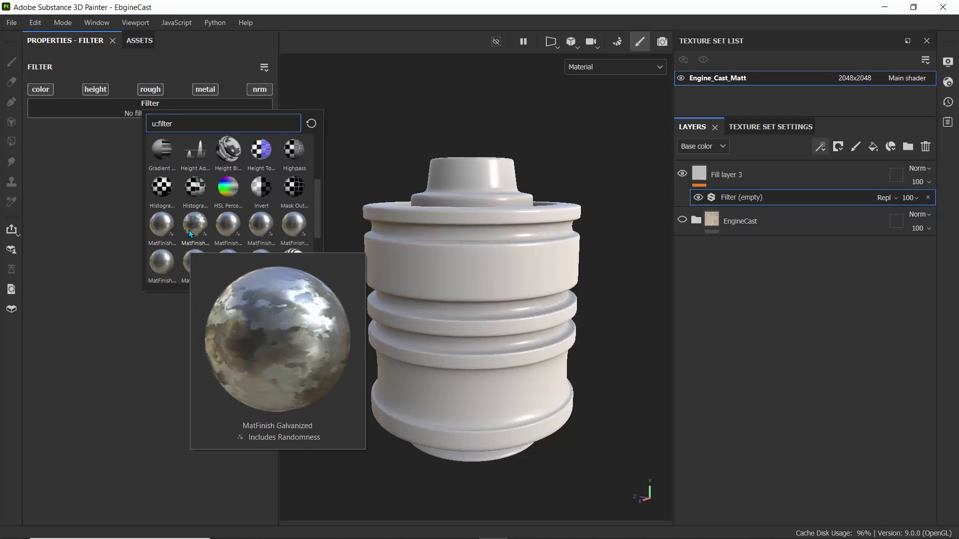
mouse_move(224, 230)
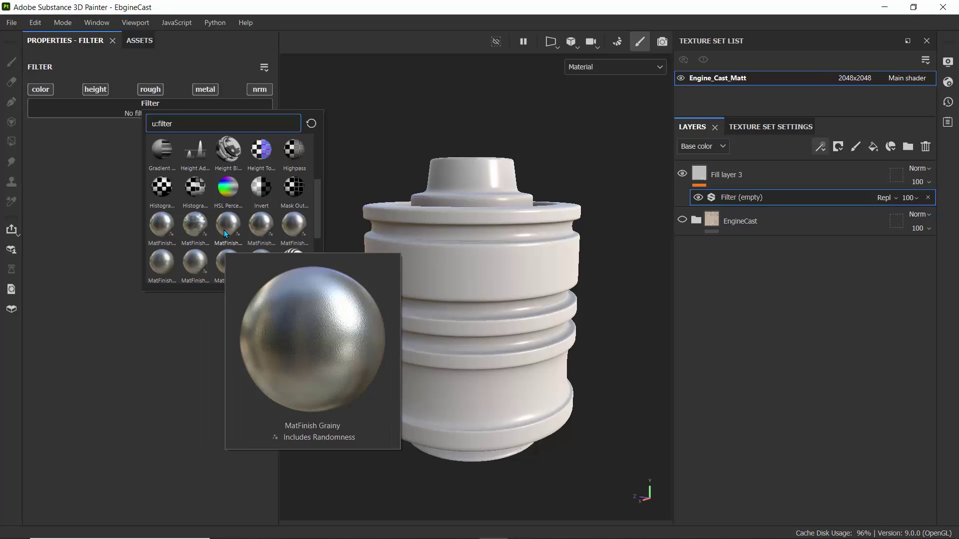
Apply MatFinish Hammered as the filter with Scale 10 and Details Intensity 0.38.
click(292, 228)
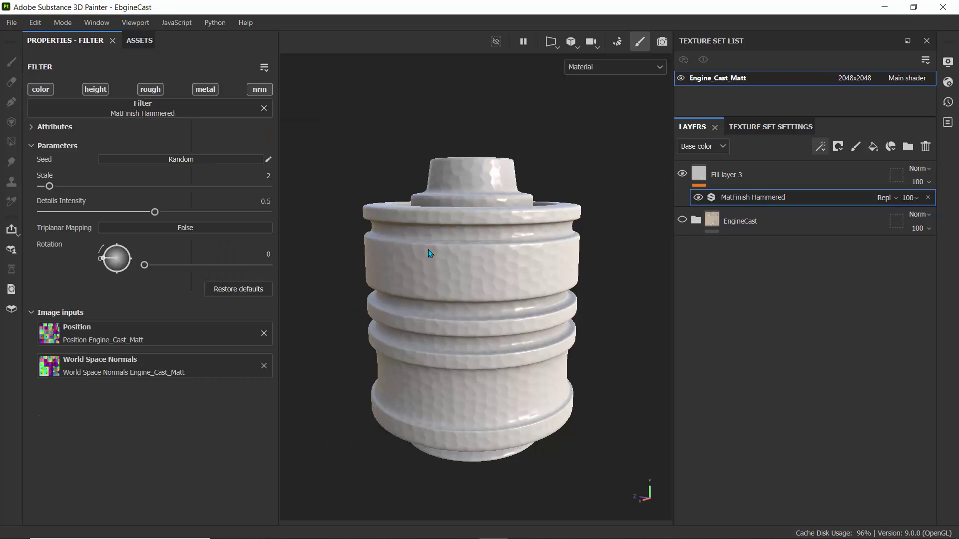
scroll(428, 249, up, 5)
scroll(427, 249, down, 3)
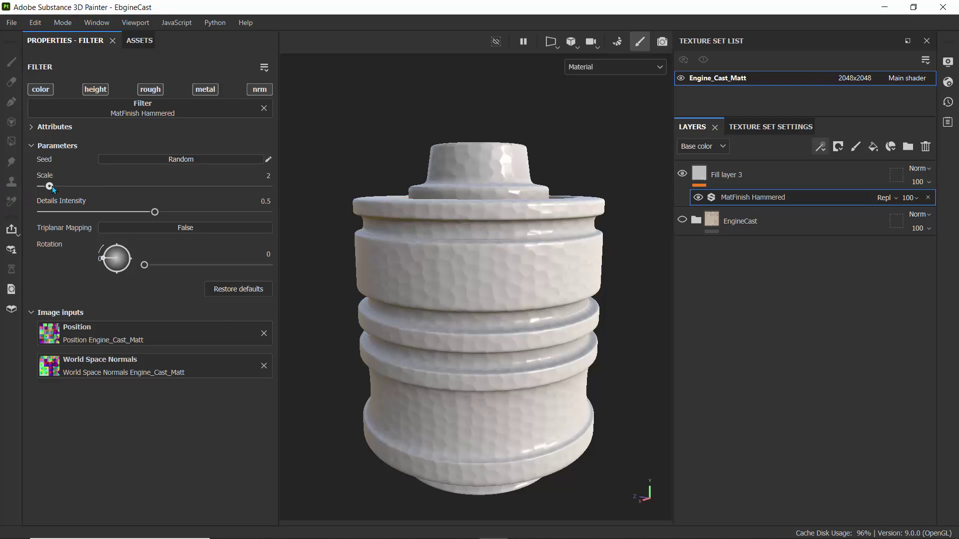
drag(49, 186, 108, 186)
drag(154, 213, 128, 214)
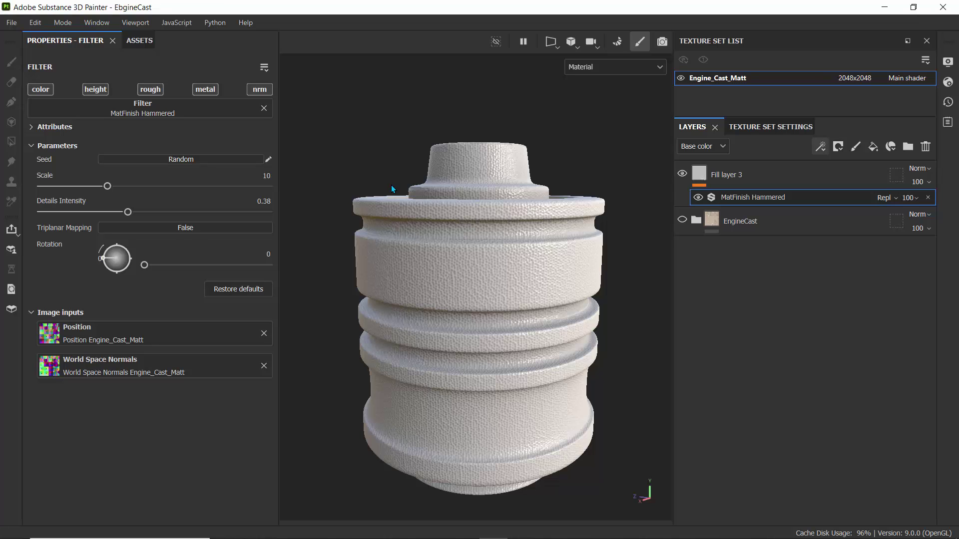
View the engine cast from above, framed, and select Fill layer 3.
alt+drag(396, 208, 422, 282)
key(f)
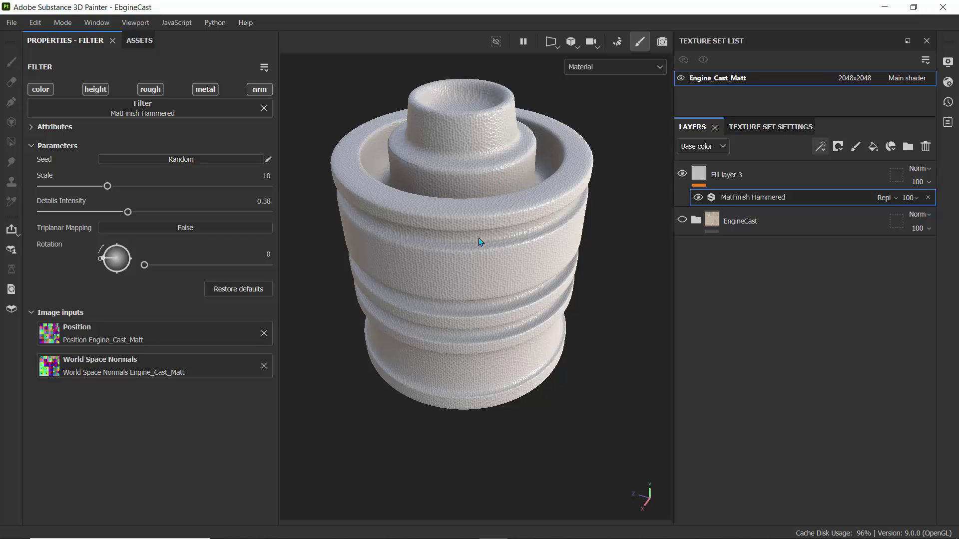
click(699, 174)
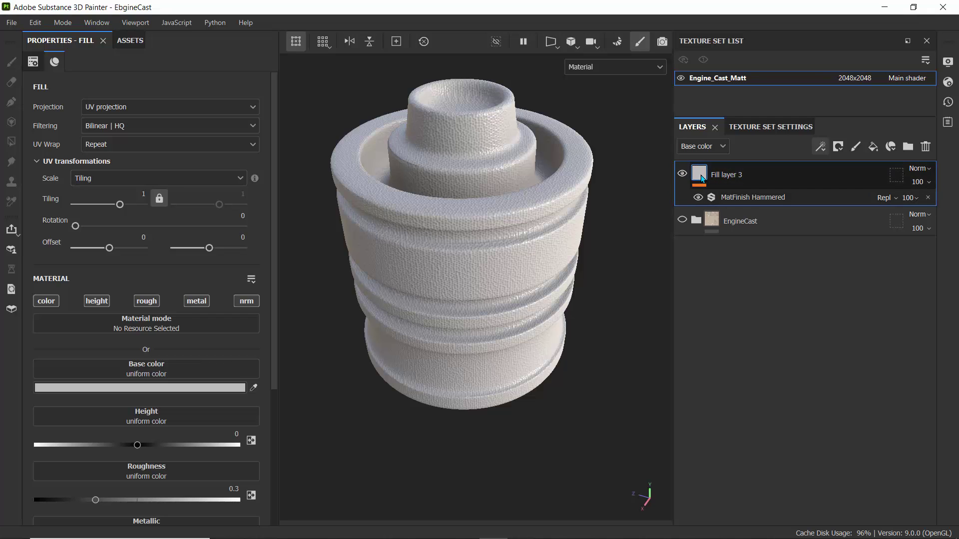
Add a black mask to Fill layer 3 to hide the whole fill.
click(820, 147)
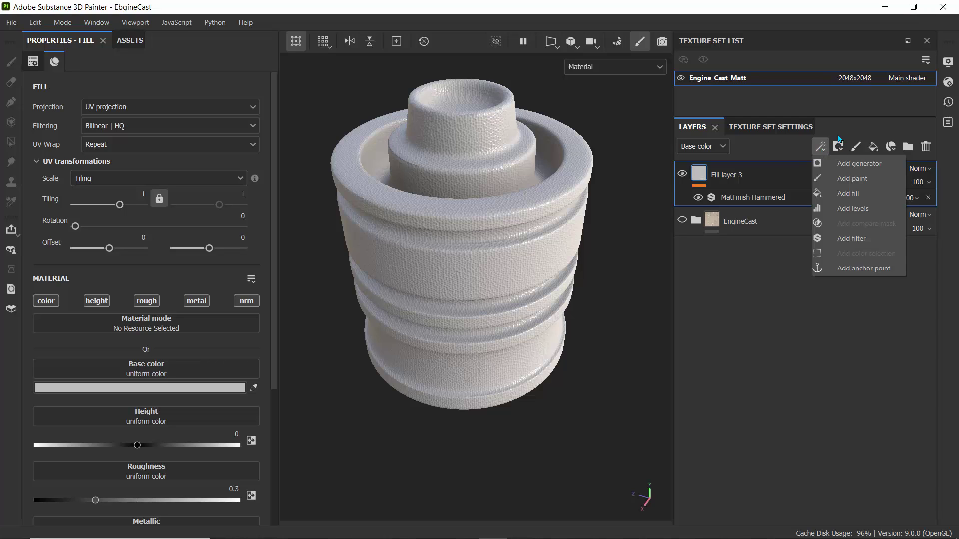
click(838, 147)
click(838, 146)
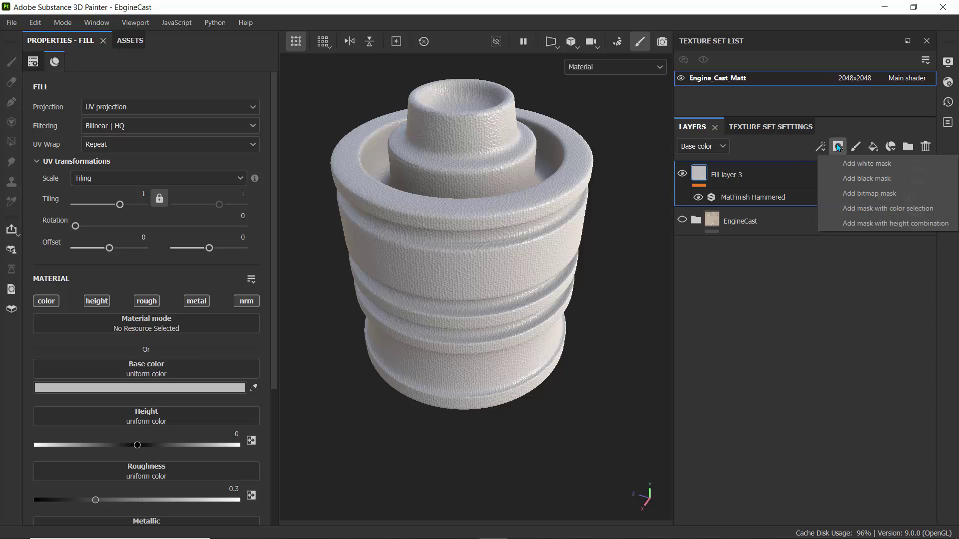
click(852, 179)
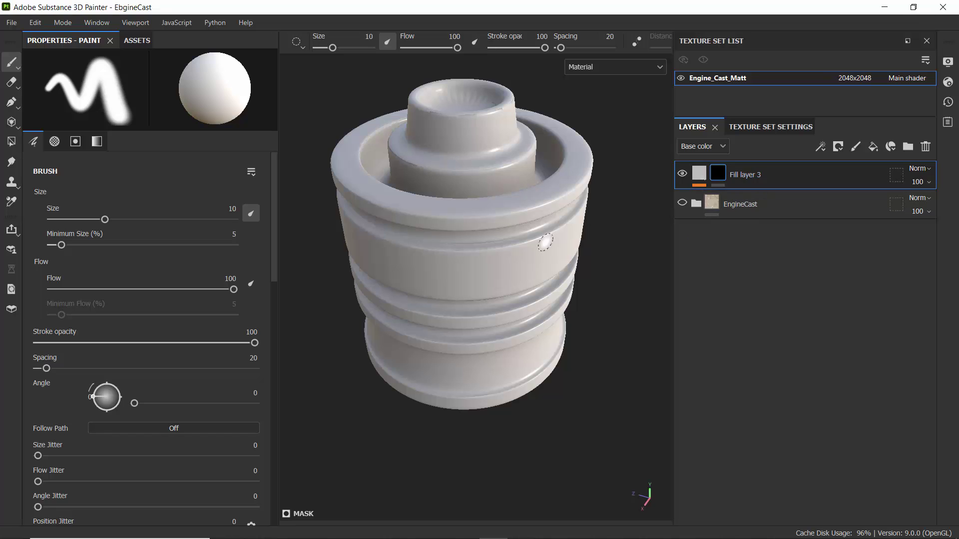
alt+drag(518, 193, 519, 150)
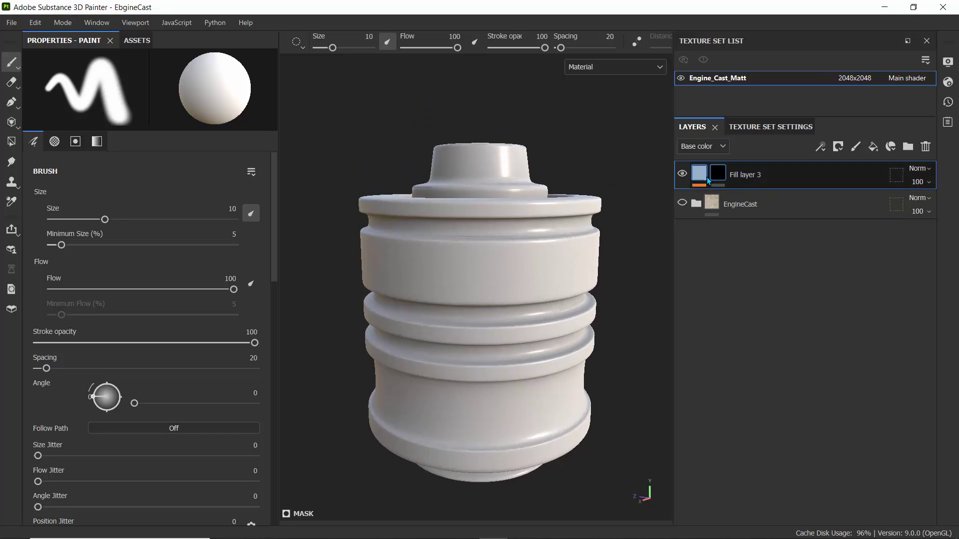
Check the MatFinish Hammered filter settings, then select Fill layer 3's mask.
click(699, 175)
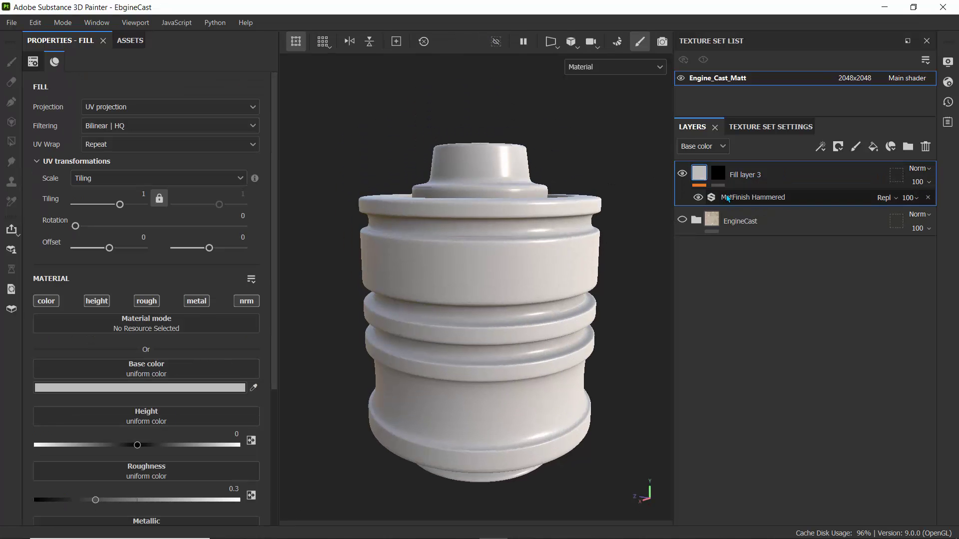
click(726, 193)
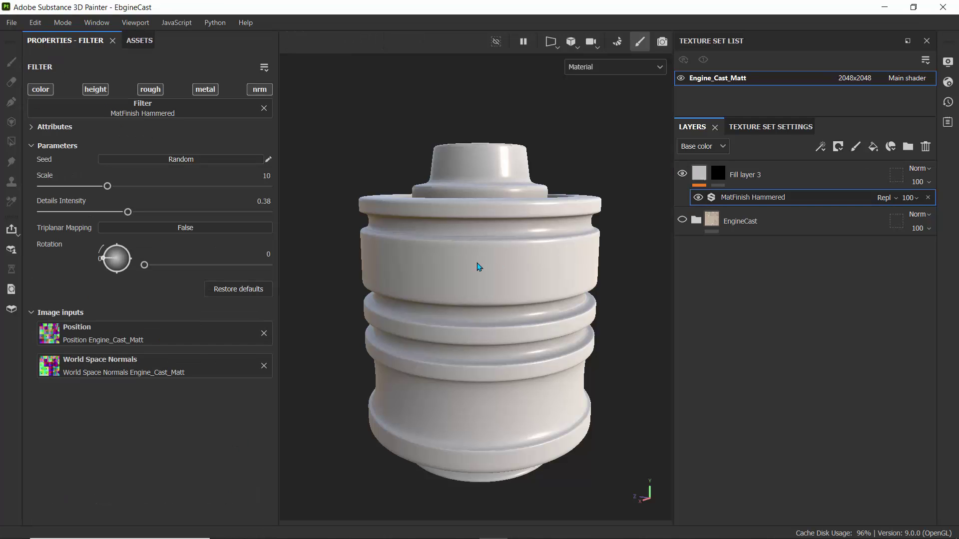
scroll(478, 266, up, 6)
scroll(478, 266, down, 4)
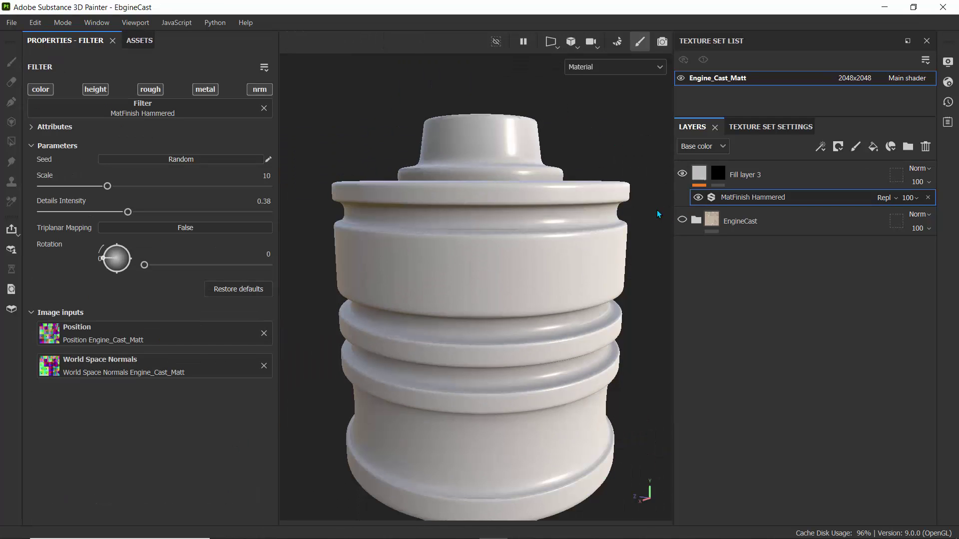
mouse_move(717, 176)
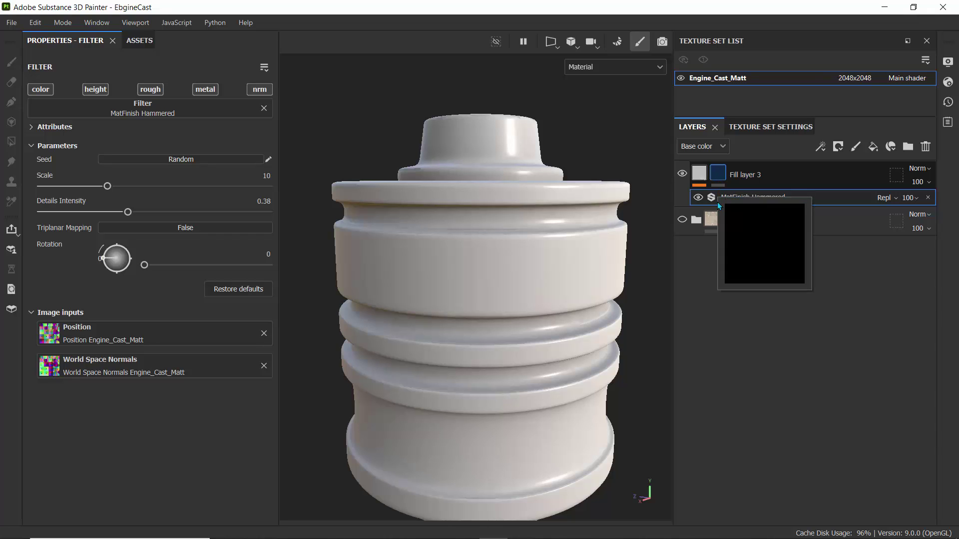
click(718, 176)
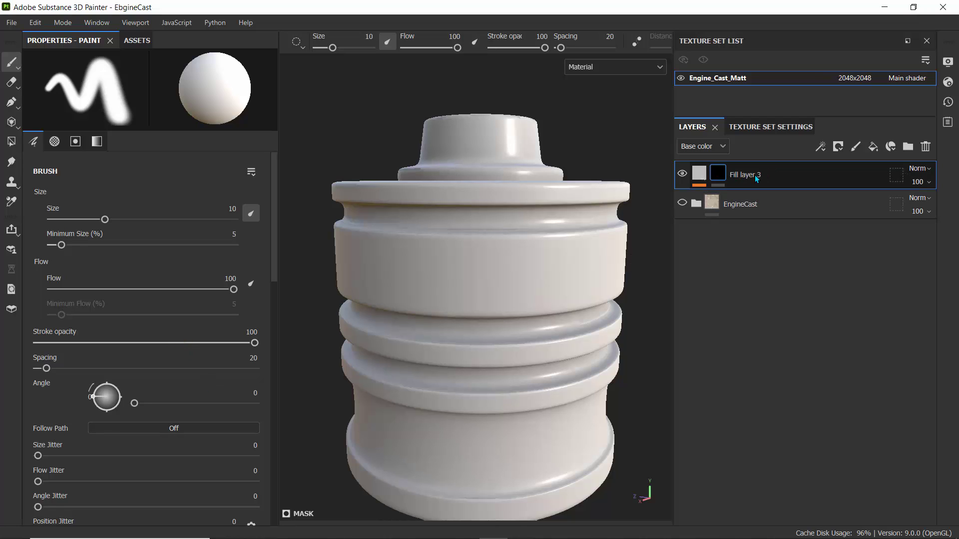
click(819, 146)
click(840, 238)
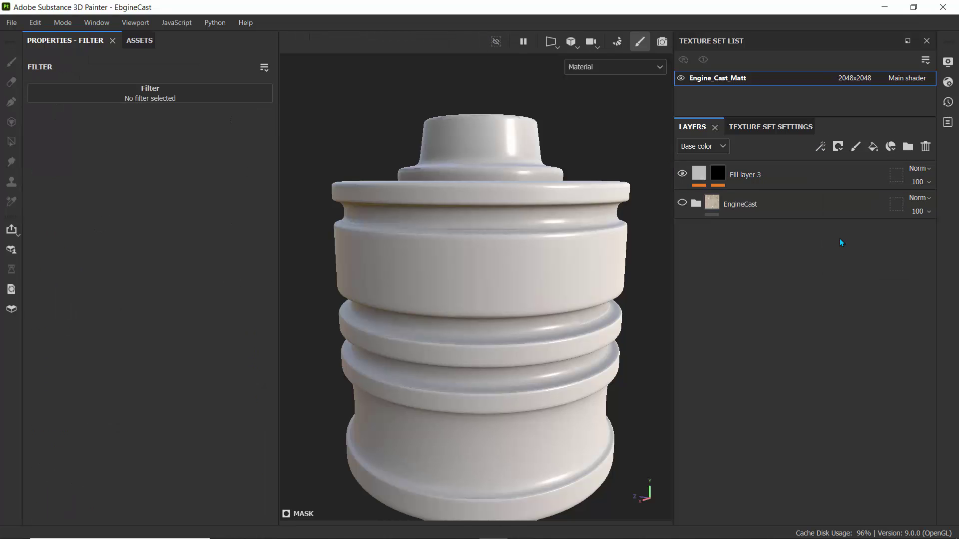
click(148, 99)
scroll(189, 171, down, 5)
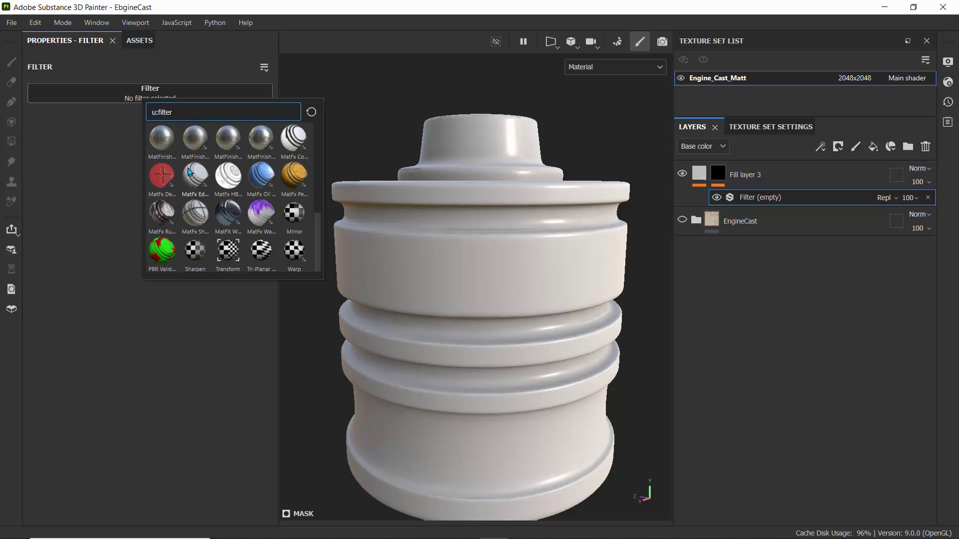
click(227, 140)
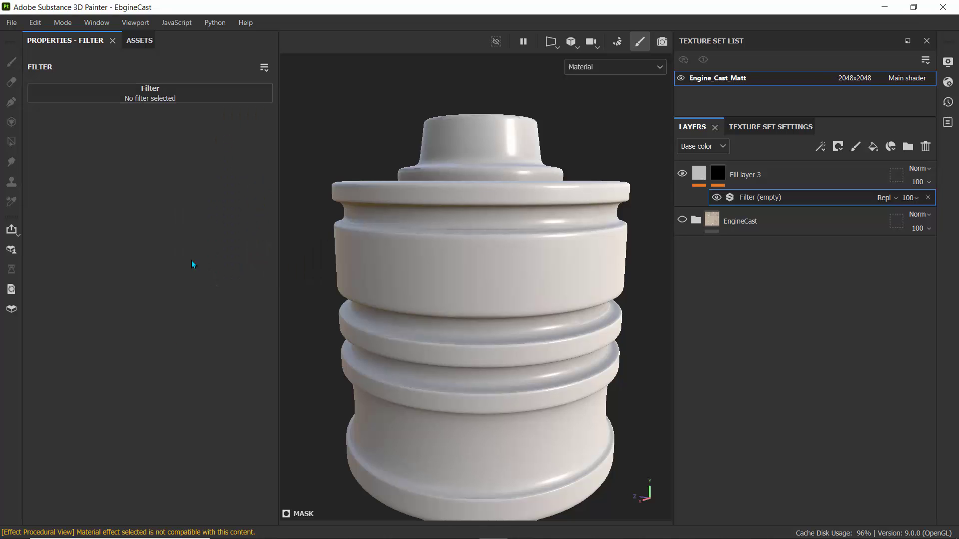
click(115, 532)
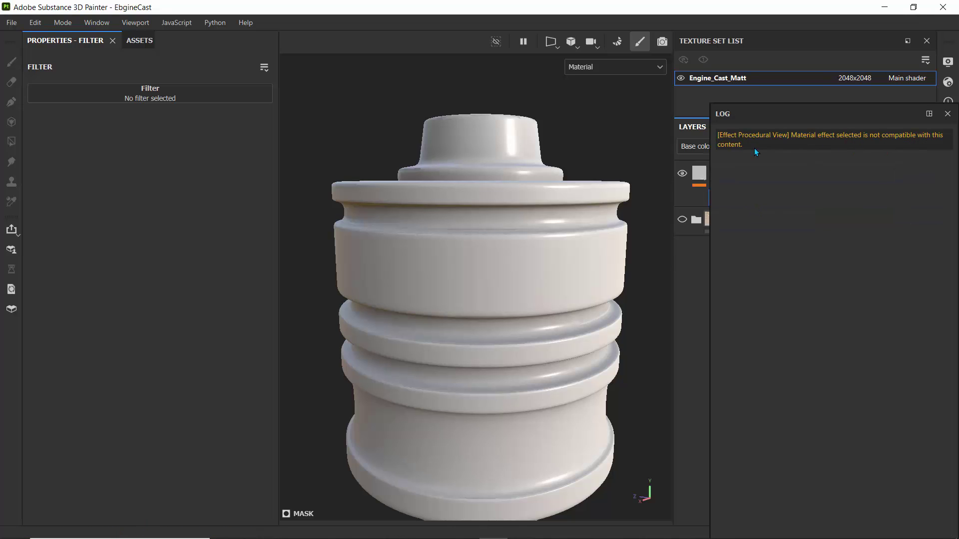
click(946, 114)
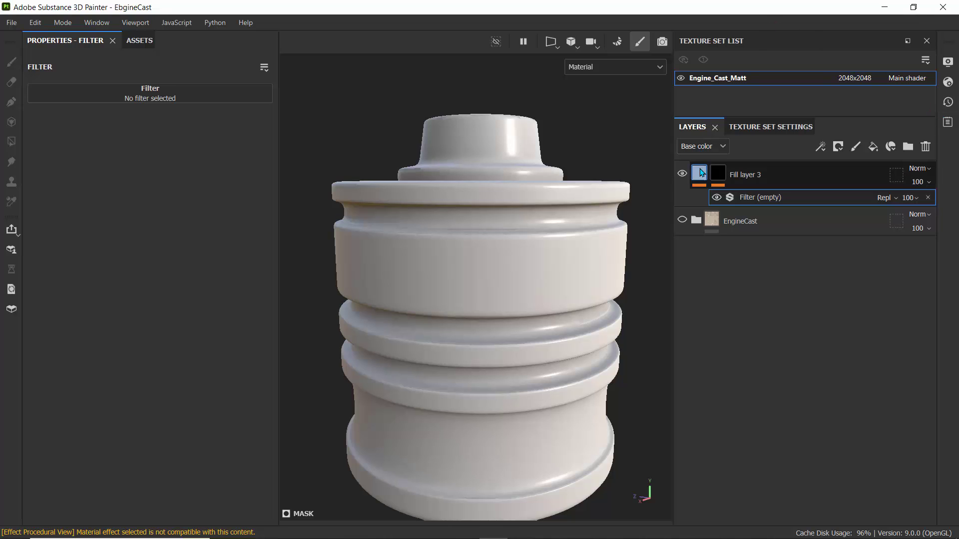
mouse_move(702, 172)
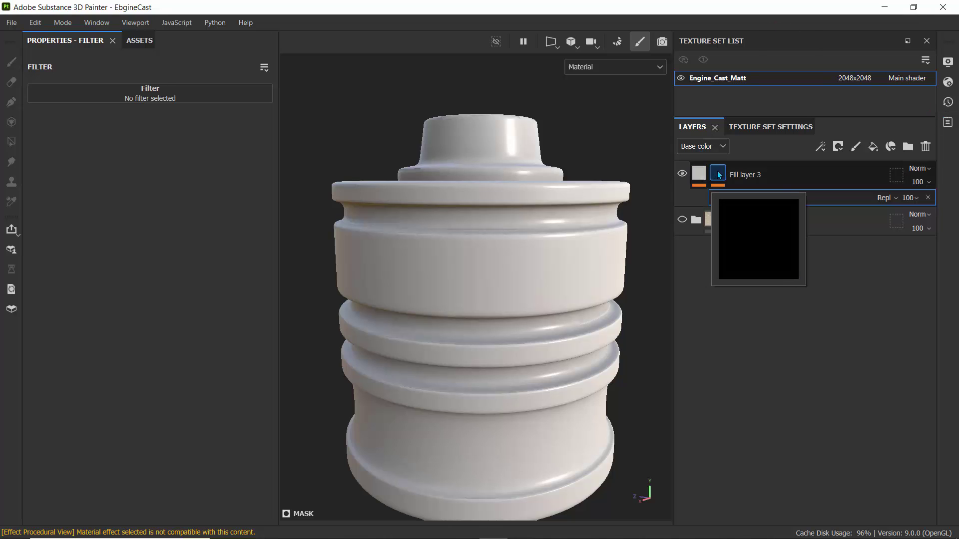
click(721, 176)
click(754, 199)
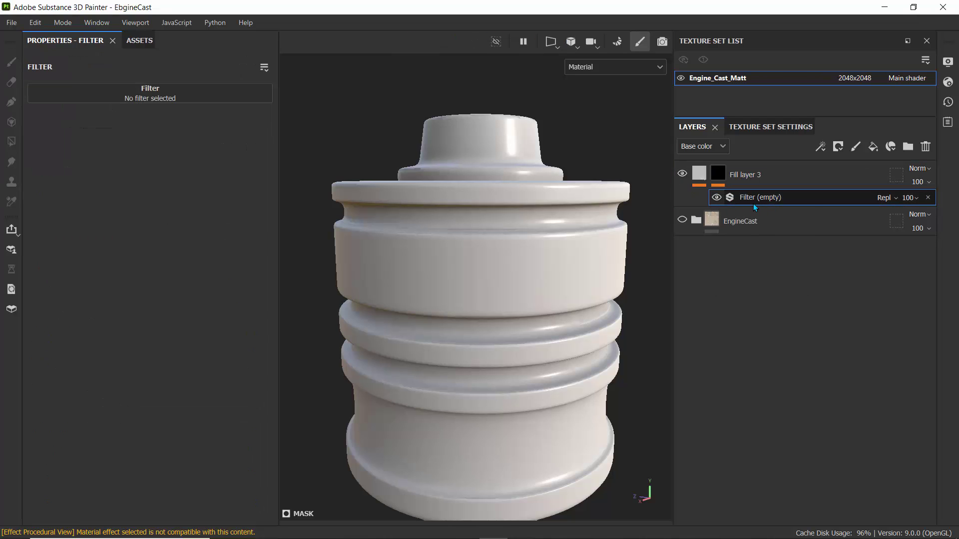
Delete Fill layer 3's empty filter and add a fresh empty filter to the mask.
click(928, 197)
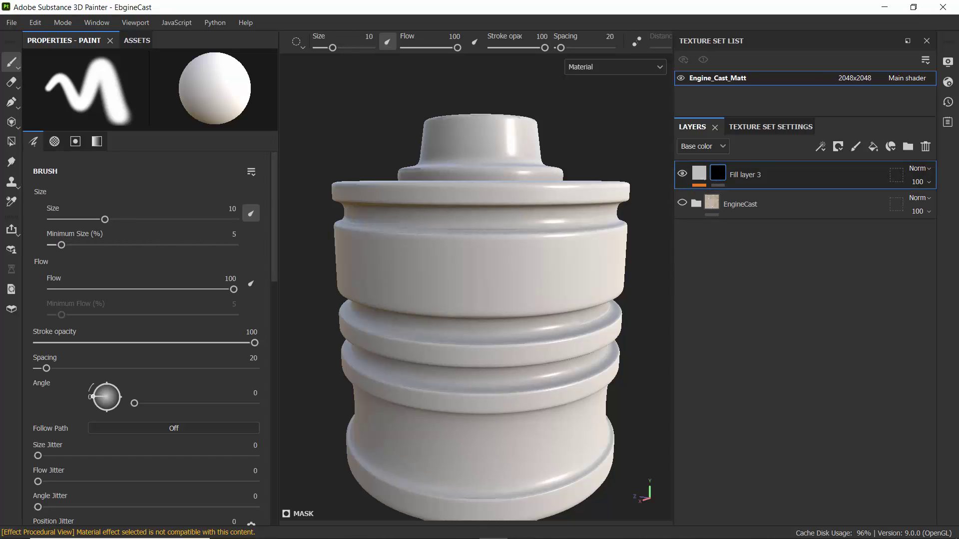
click(140, 39)
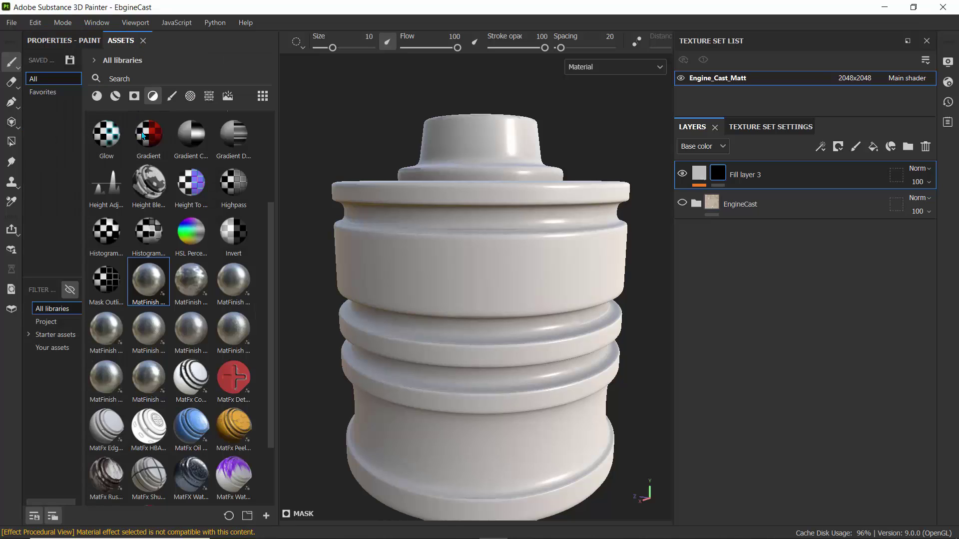
click(820, 145)
click(838, 235)
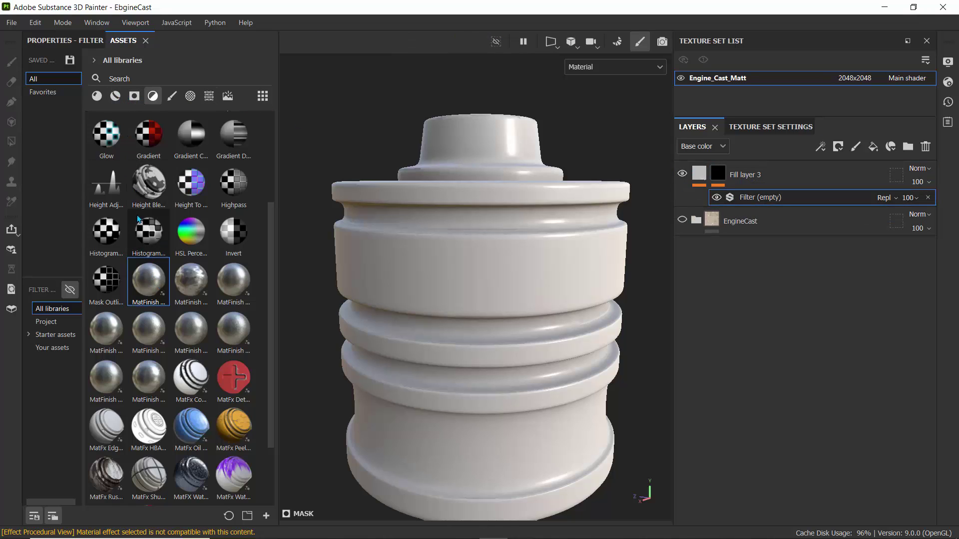
Search the assets for 'bevel', then list Filters and drag Sharpen onto the empty filter.
click(121, 95)
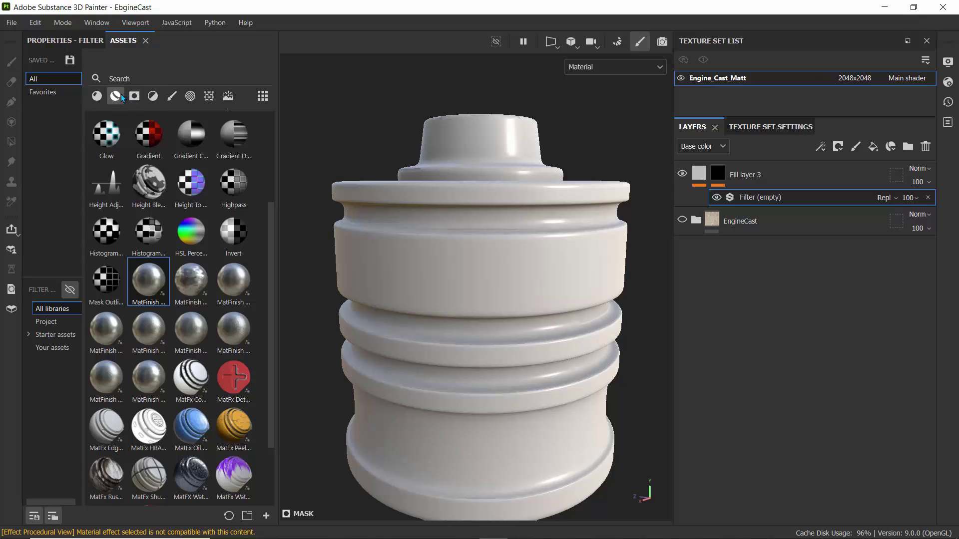
click(126, 79)
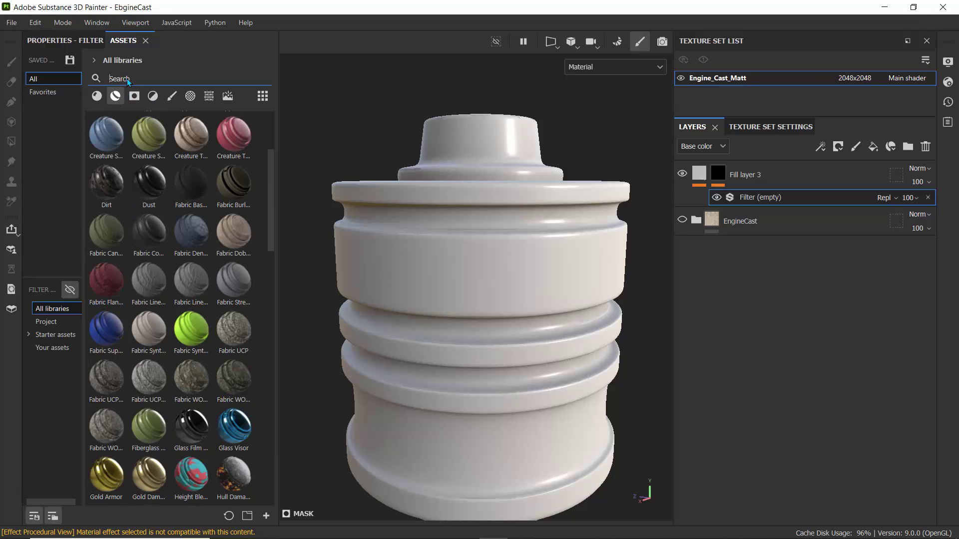
text(bevel)
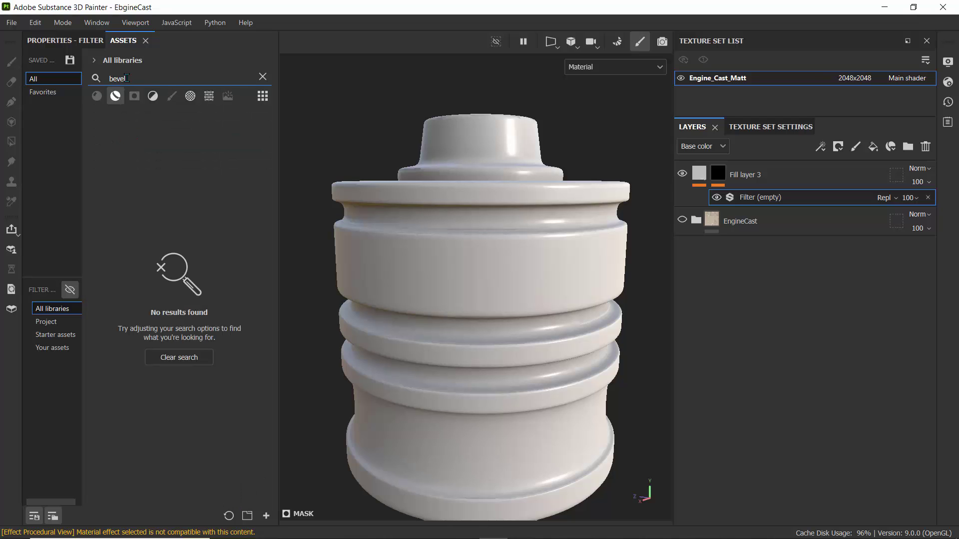
key(BackSpace)
key(BackSpace)
key(BackSpace)
key(BackSpace)
key(BackSpace)
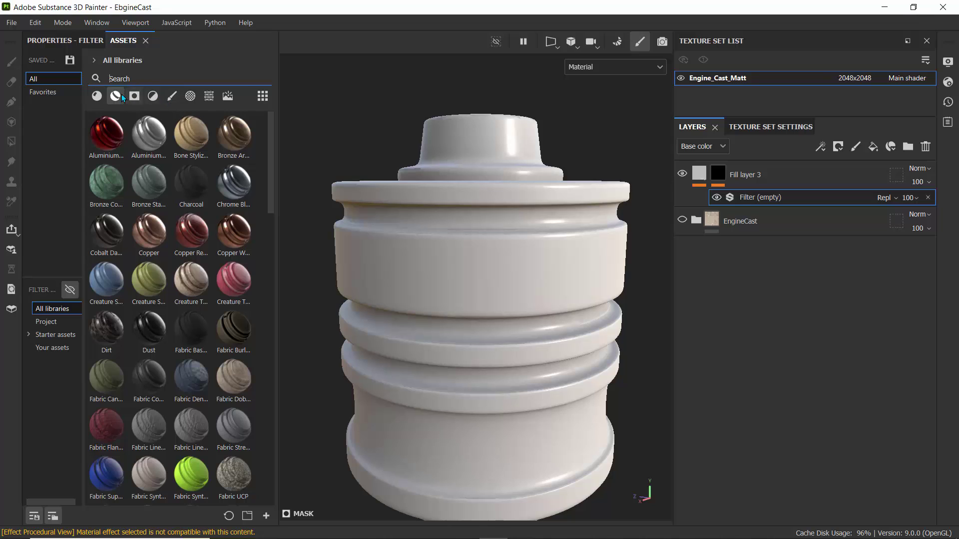
click(171, 96)
click(192, 97)
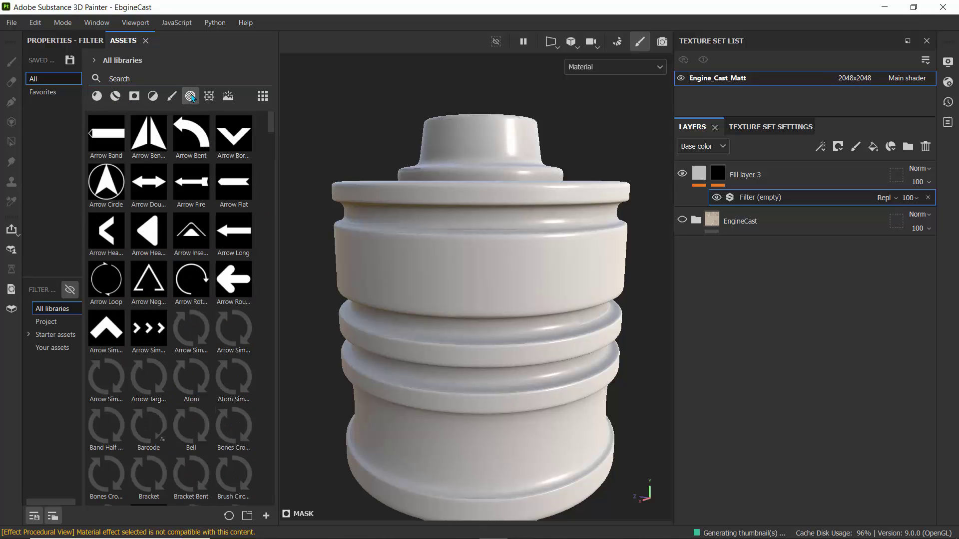
click(153, 95)
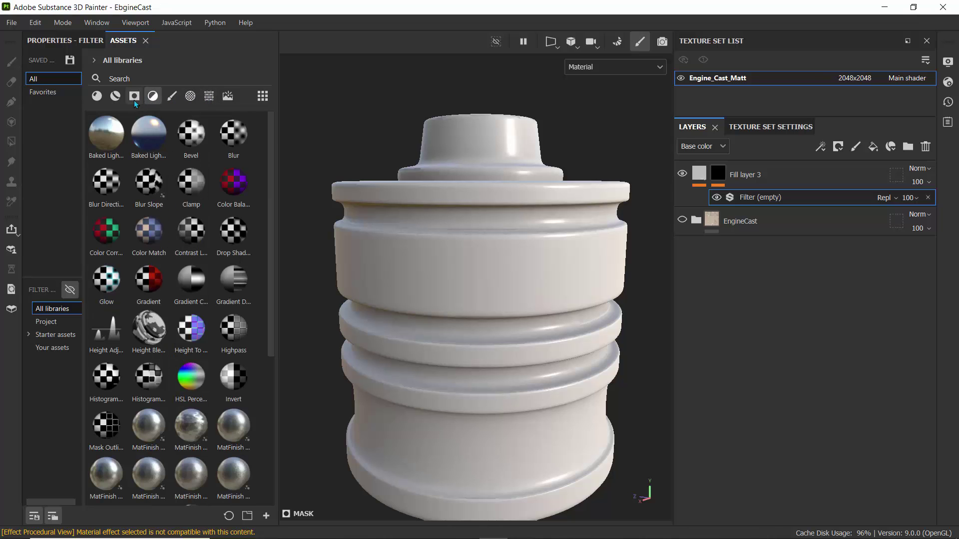
scroll(106, 151, down, 5)
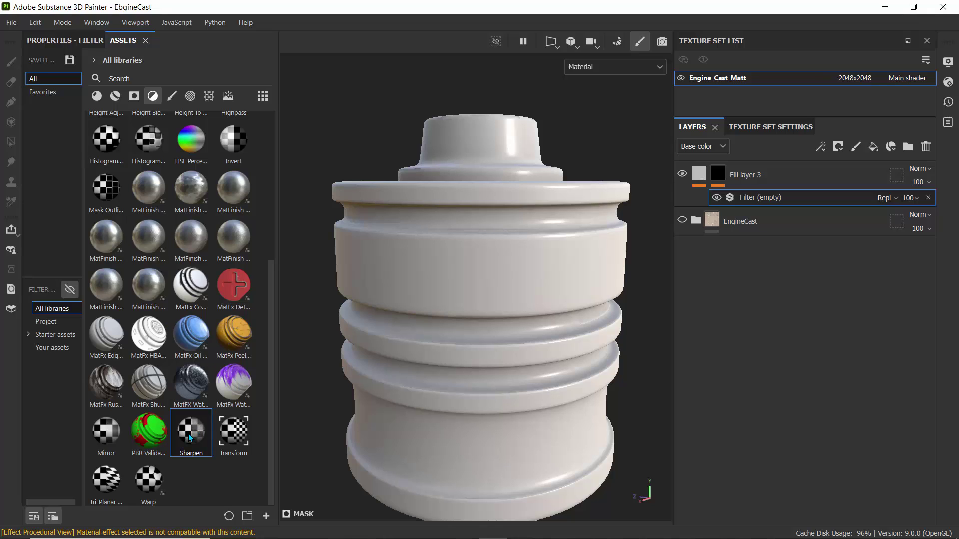
drag(190, 438, 745, 199)
Pick Bevel from the filter picker for the mask's filter.
click(64, 39)
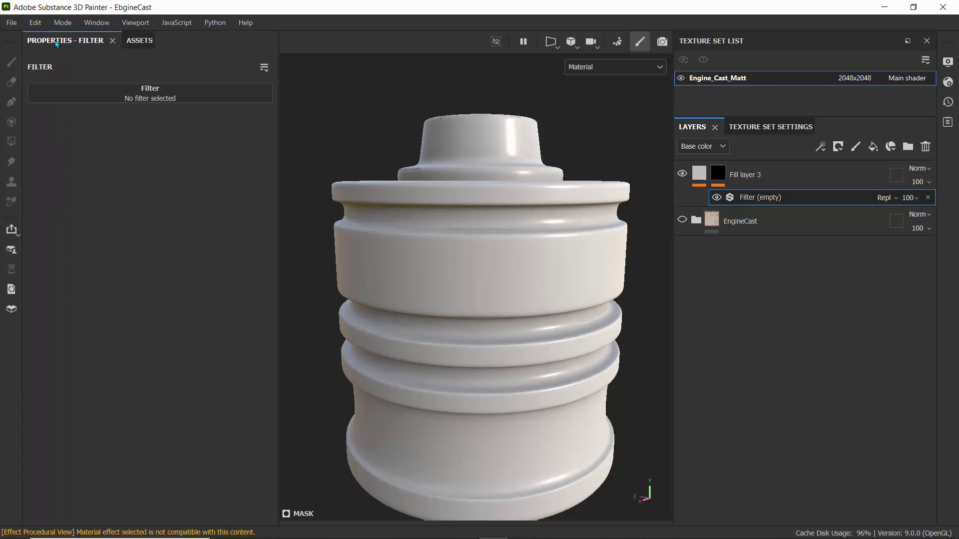
click(135, 96)
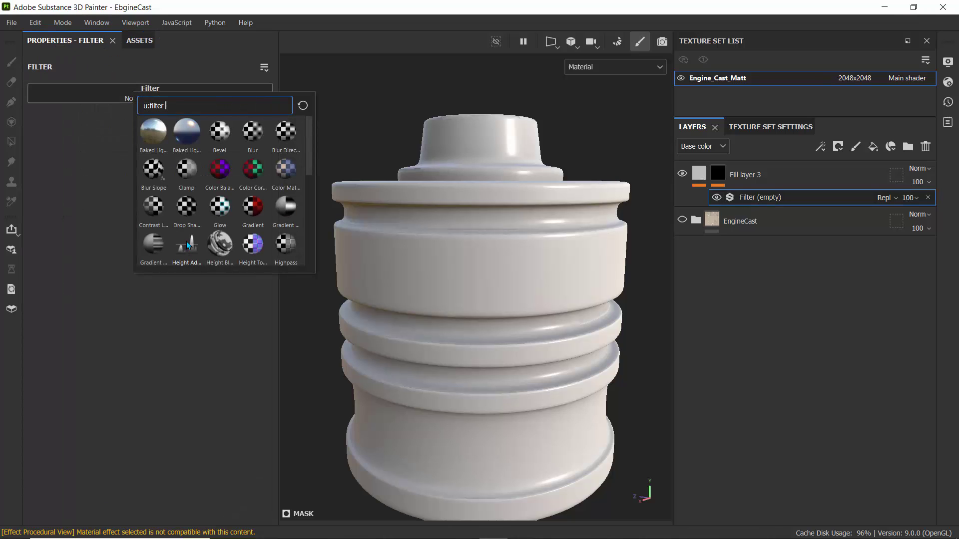
click(218, 136)
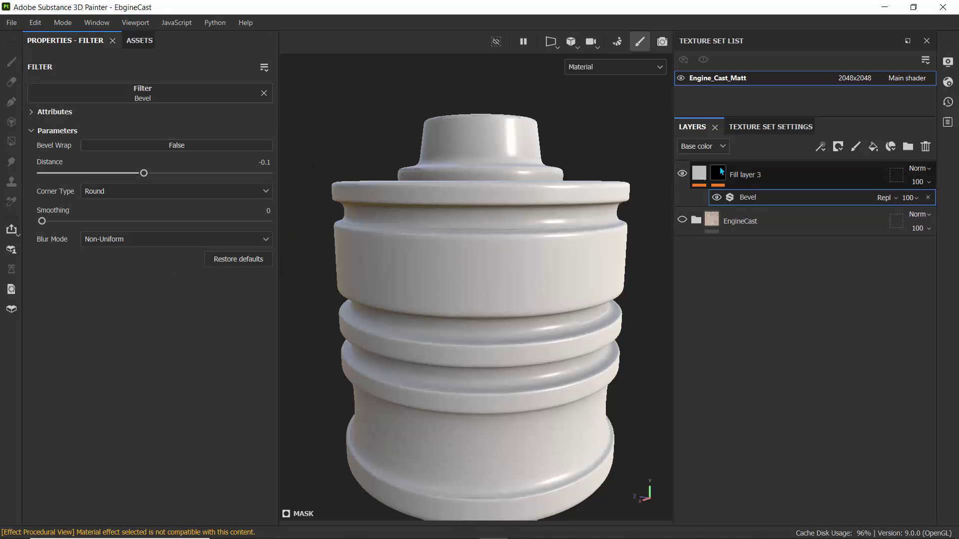
Select the Bevel effect on Fill layer 3's mask and delete it.
click(718, 174)
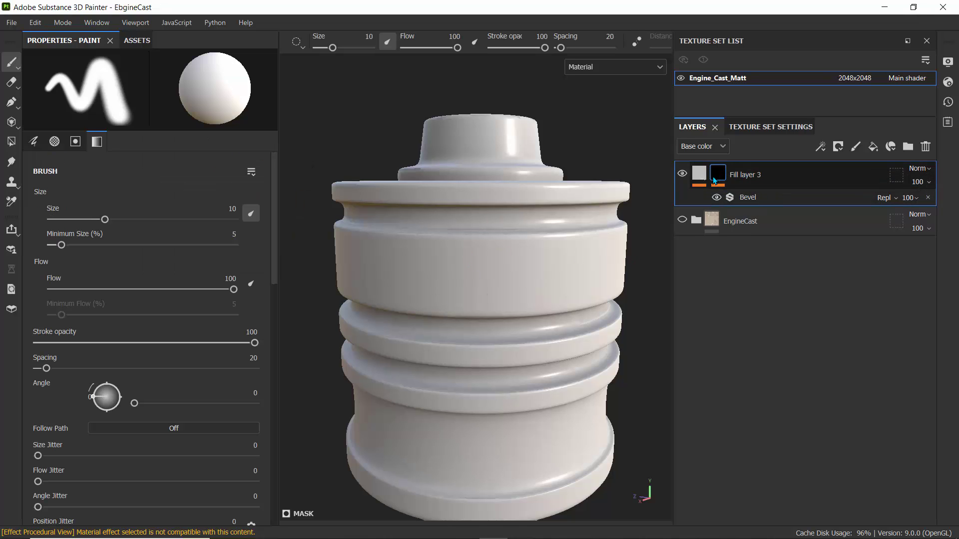
click(728, 200)
click(928, 197)
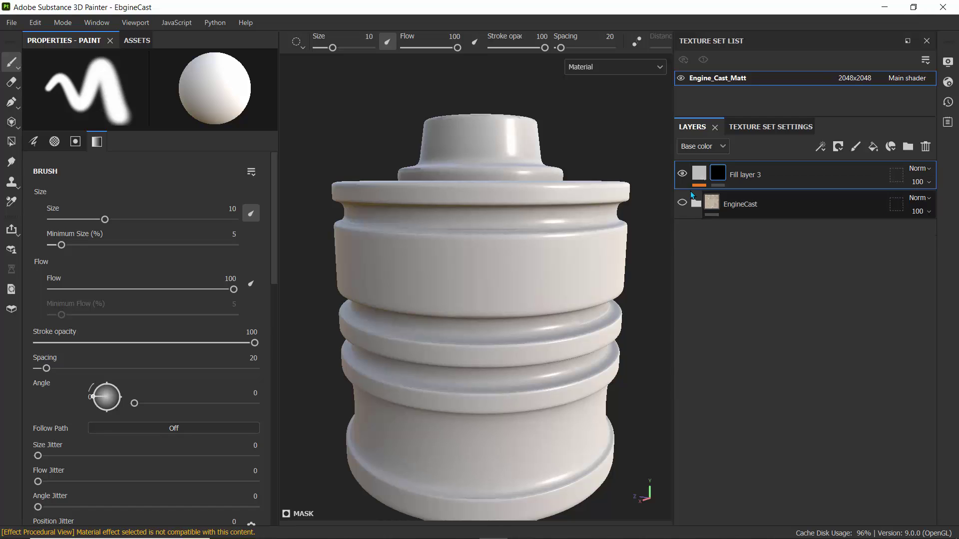
Add an empty generator effect to Fill layer 3's mask.
click(820, 147)
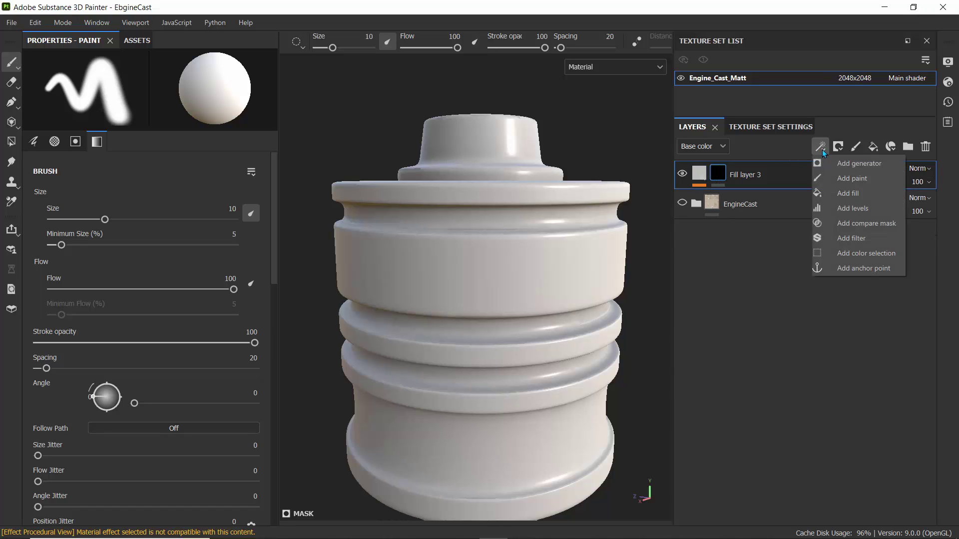
click(840, 167)
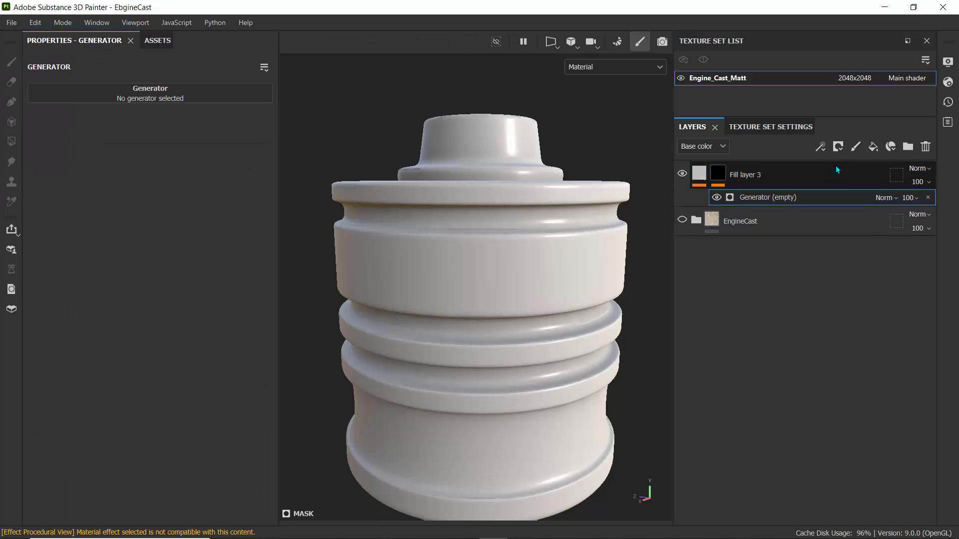
click(723, 173)
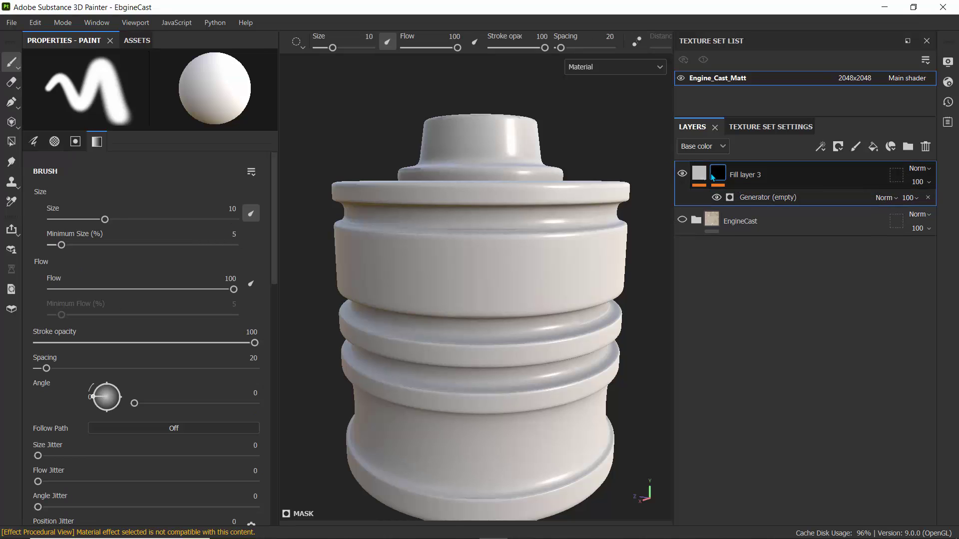
click(699, 174)
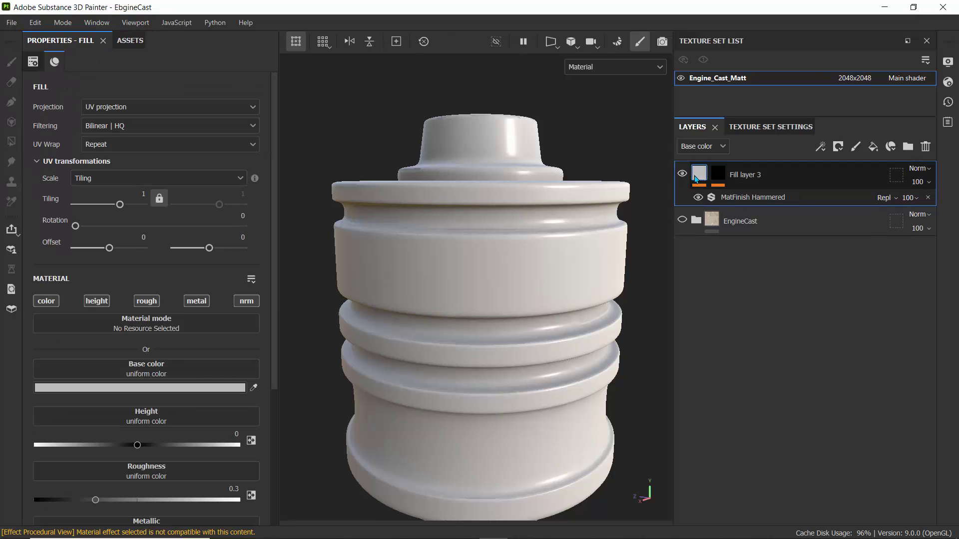
scroll(494, 207, up, 3)
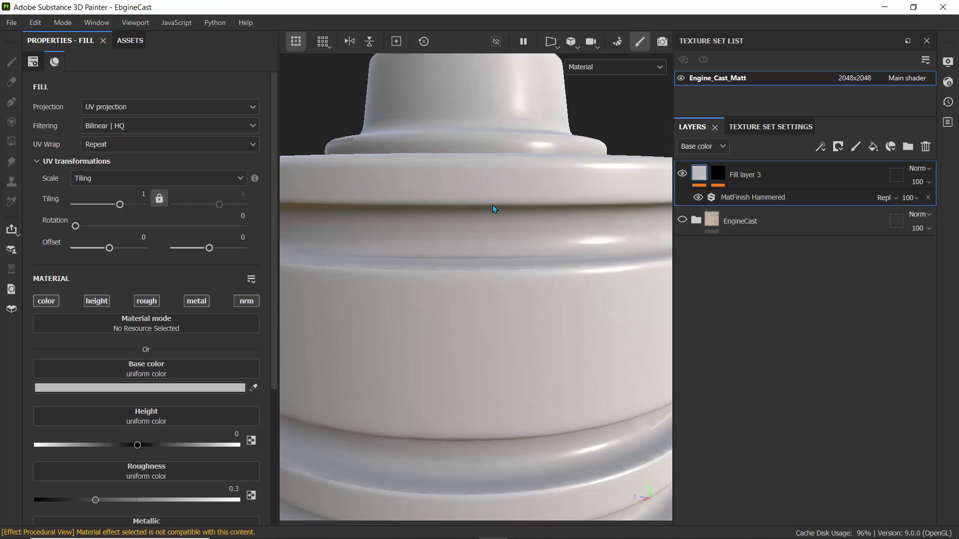
Set the mask's generator to Dirt and view the model from above.
click(722, 173)
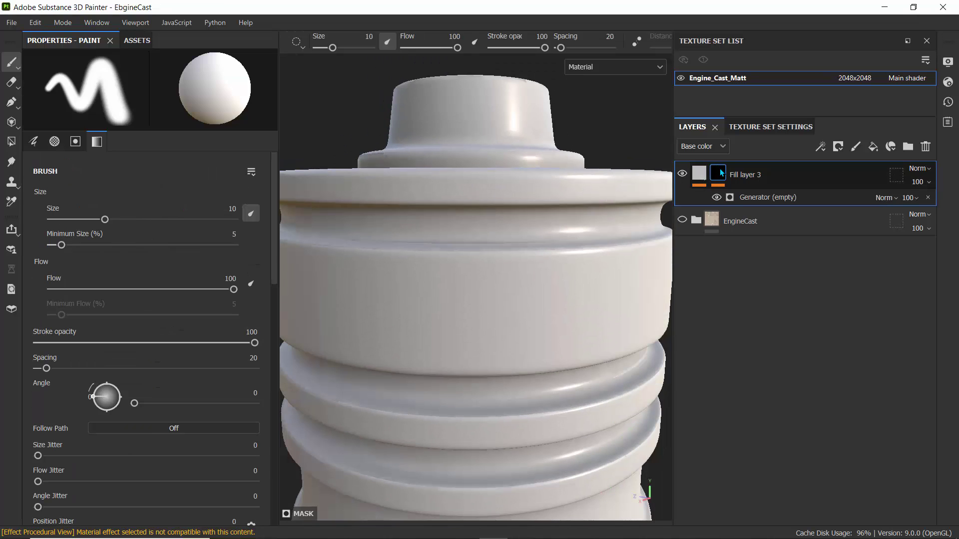
click(759, 197)
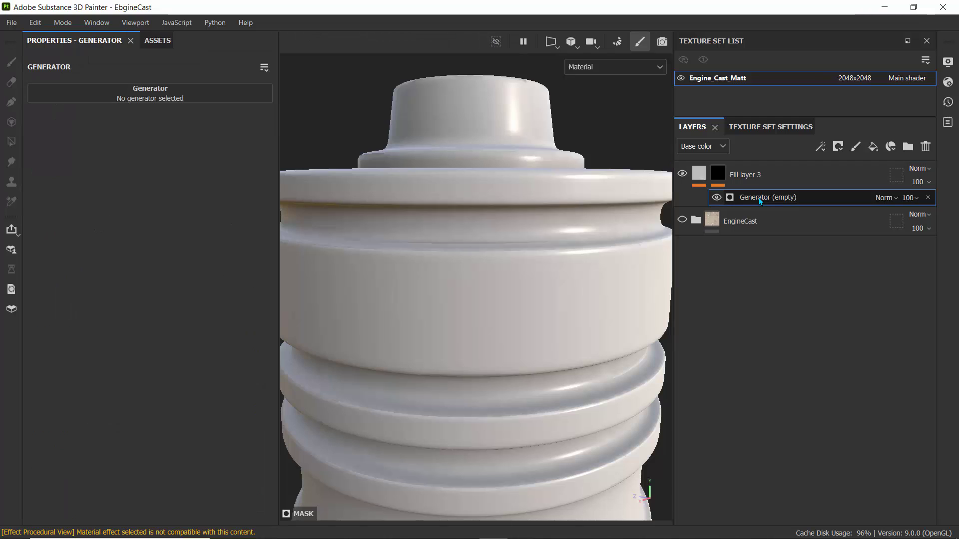
click(142, 98)
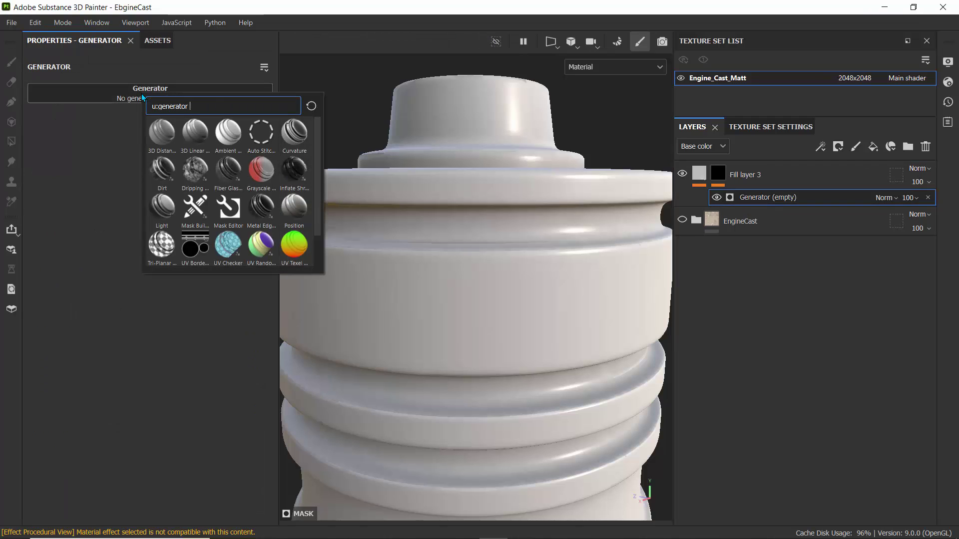
click(161, 169)
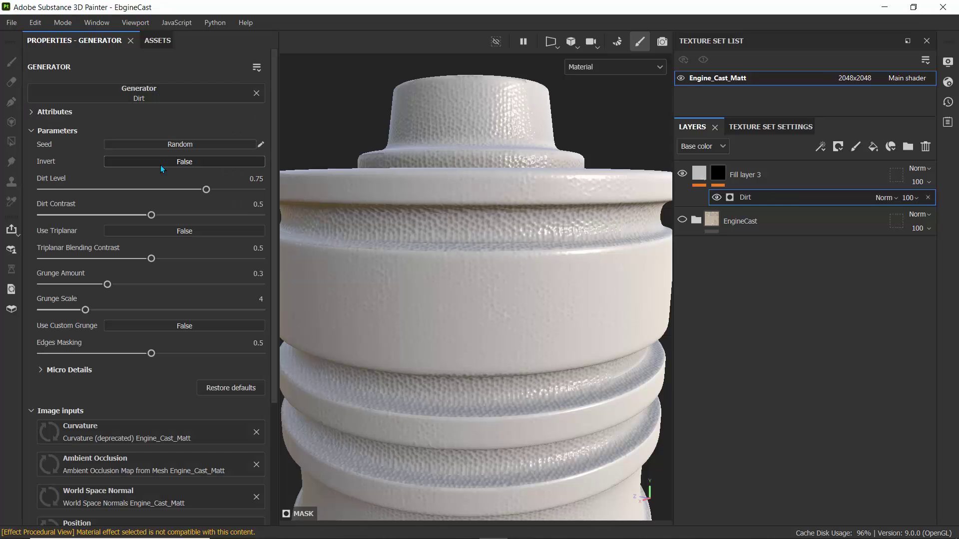
scroll(395, 168, down, 2)
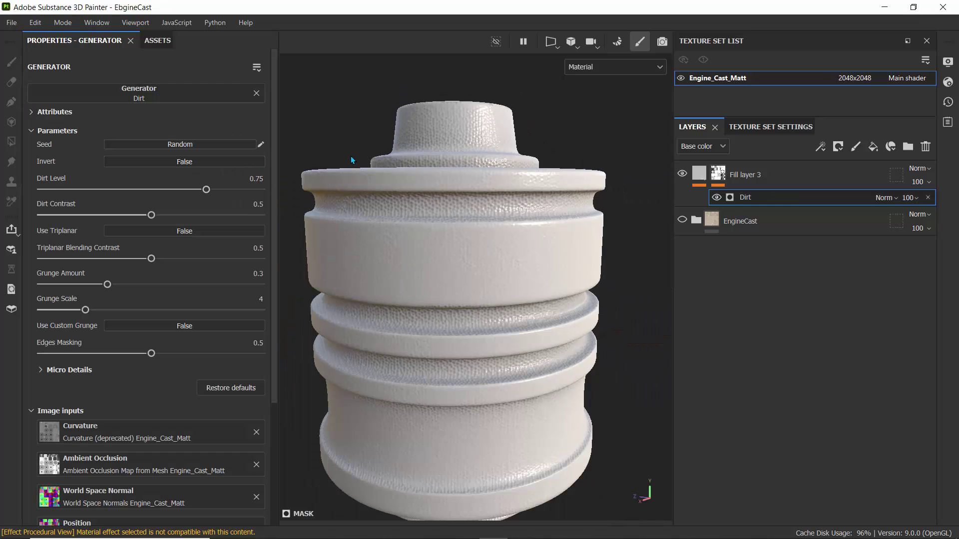
alt+drag(342, 145, 452, 213)
click(699, 174)
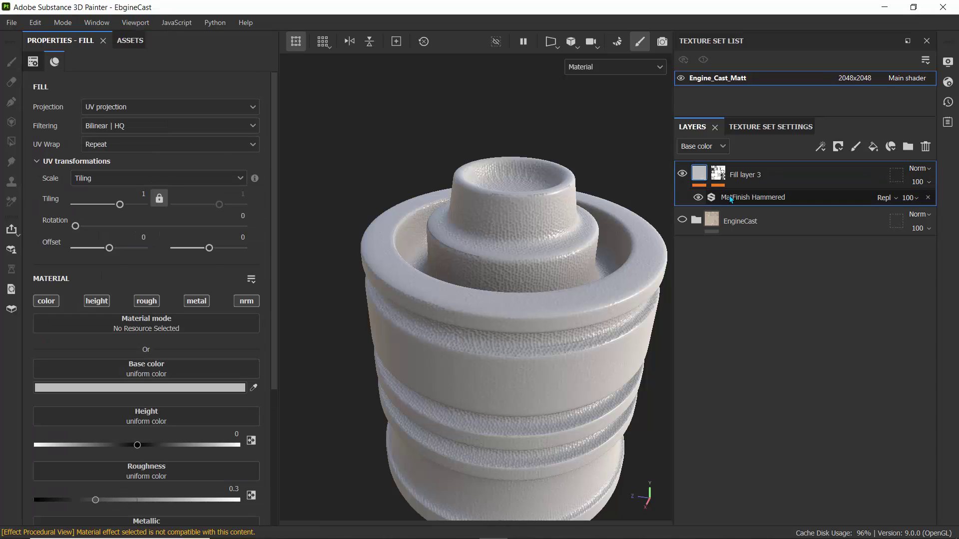
click(724, 197)
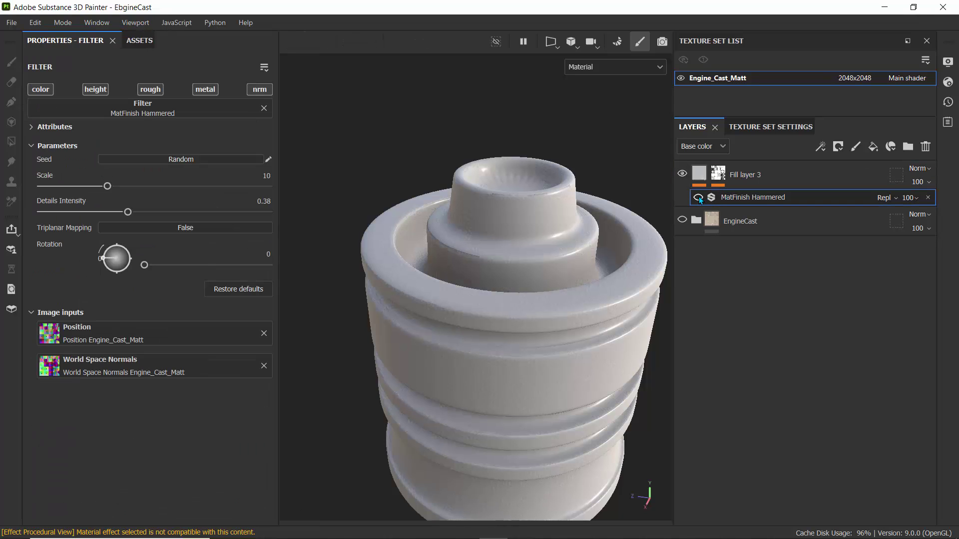
click(719, 174)
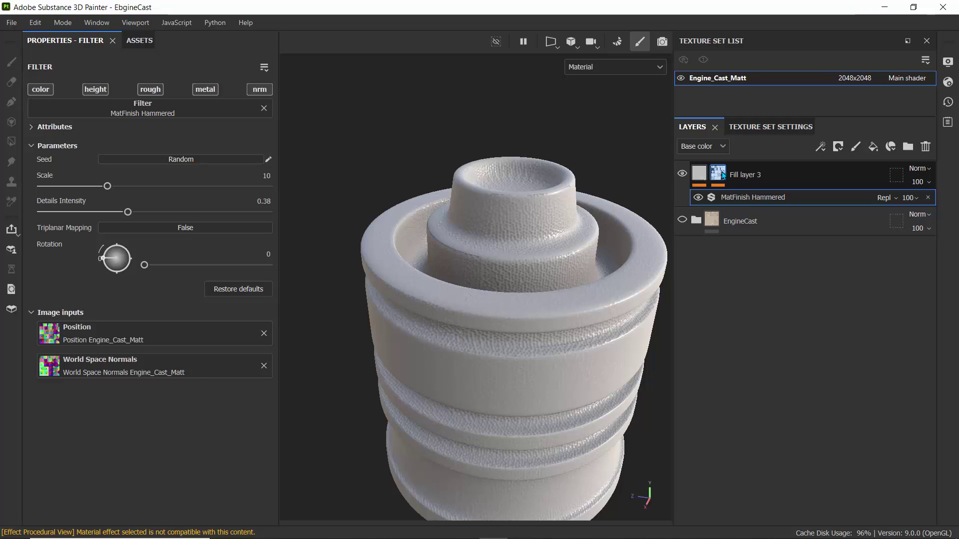
mouse_move(723, 175)
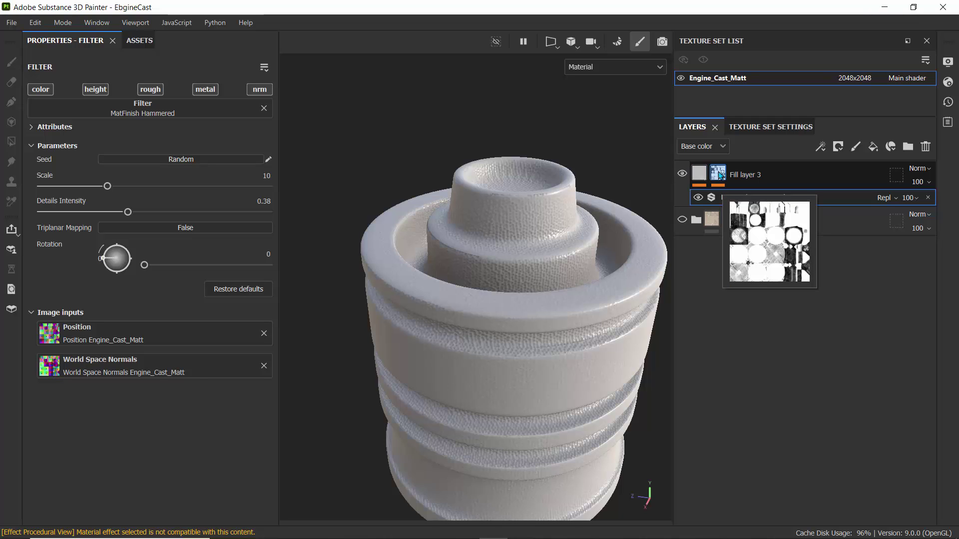
alt+click(718, 174)
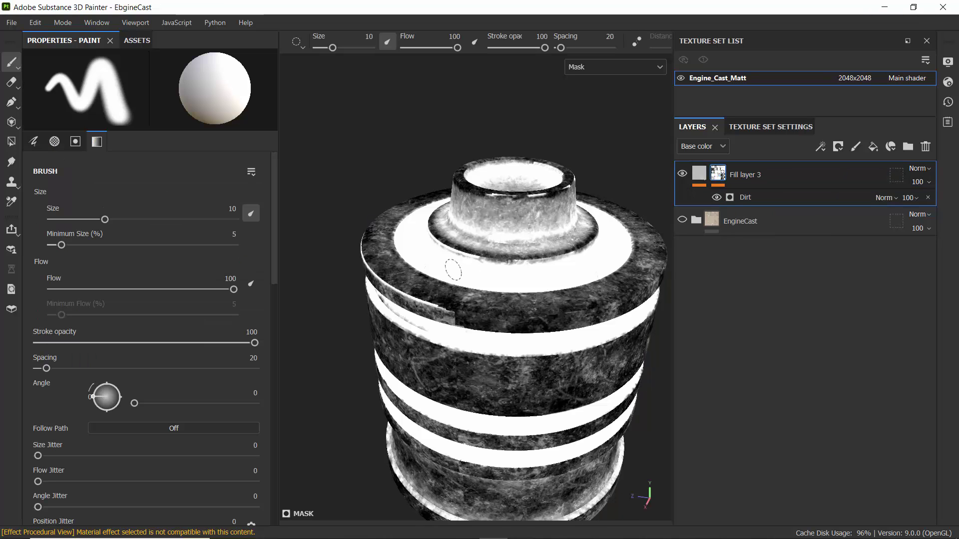
mouse_move(456, 260)
alt+mouse_down()
mouse_move(456, 220)
mouse_move(455, 260)
mouse_move(449, 219)
mouse_move(386, 161)
mouse_move(420, 261)
mouse_move(400, 224)
alt+mouse_up()
scroll(462, 247, up, 3)
scroll(393, 199, down, 3)
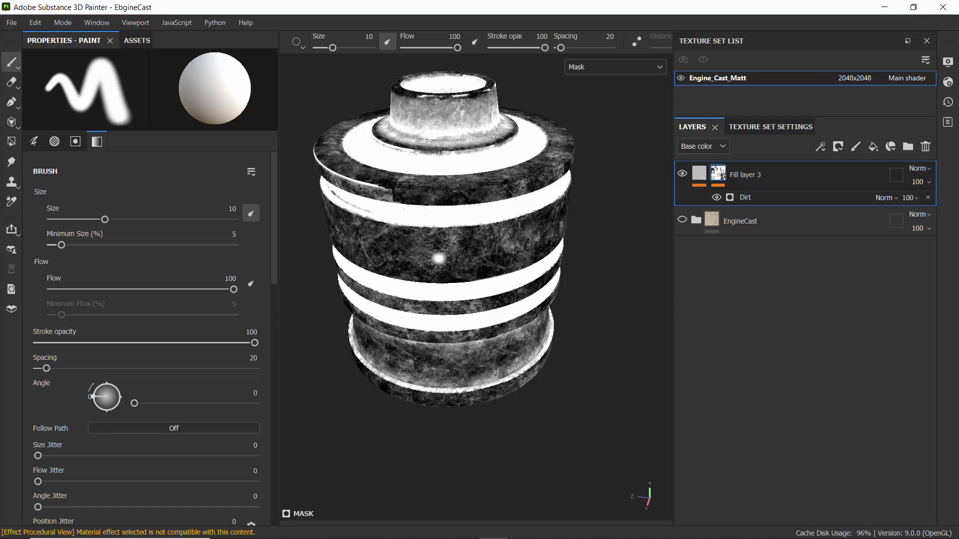
Set the Dirt generator's Dirt Level to 0.29.
click(698, 174)
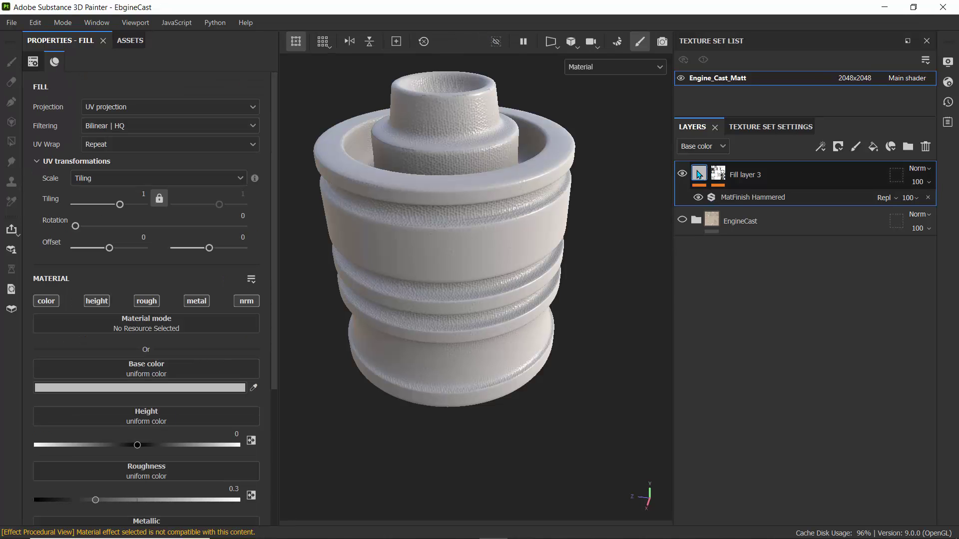
alt+drag(438, 185, 456, 223)
alt+middle_drag(456, 223, 434, 184)
alt+drag(433, 183, 442, 219)
scroll(442, 219, up, 5)
scroll(441, 220, down, 5)
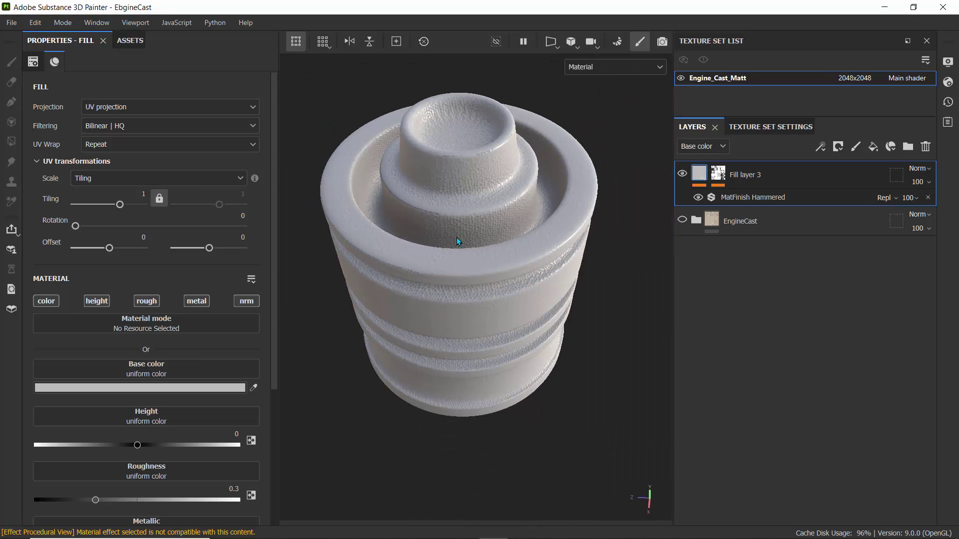
alt+drag(478, 230, 460, 183)
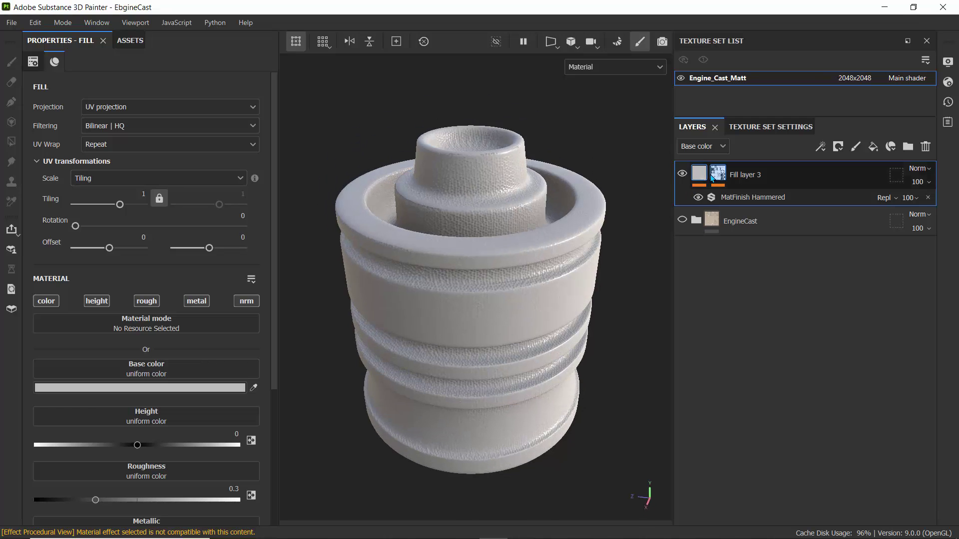
click(717, 174)
click(748, 199)
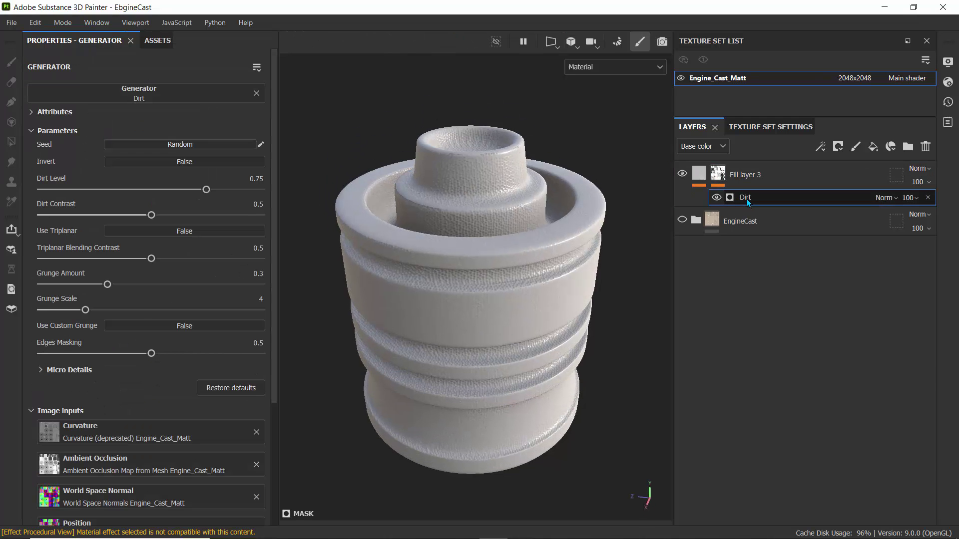
drag(207, 190, 201, 189)
click(105, 189)
Set Dirt Contrast to 0.52, frame the model, and open the warning log.
scroll(436, 230, up, 4)
scroll(436, 234, up, 1)
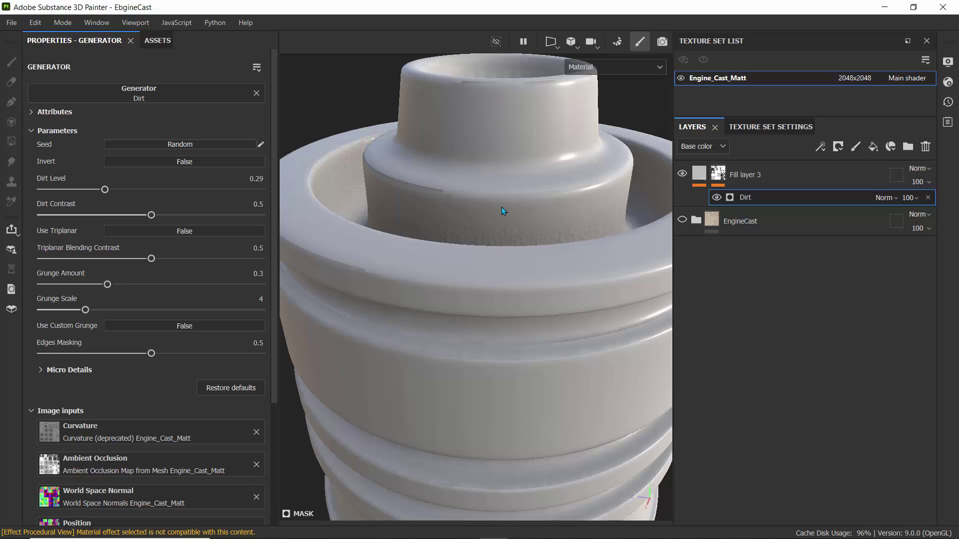
alt+drag(450, 213, 457, 250)
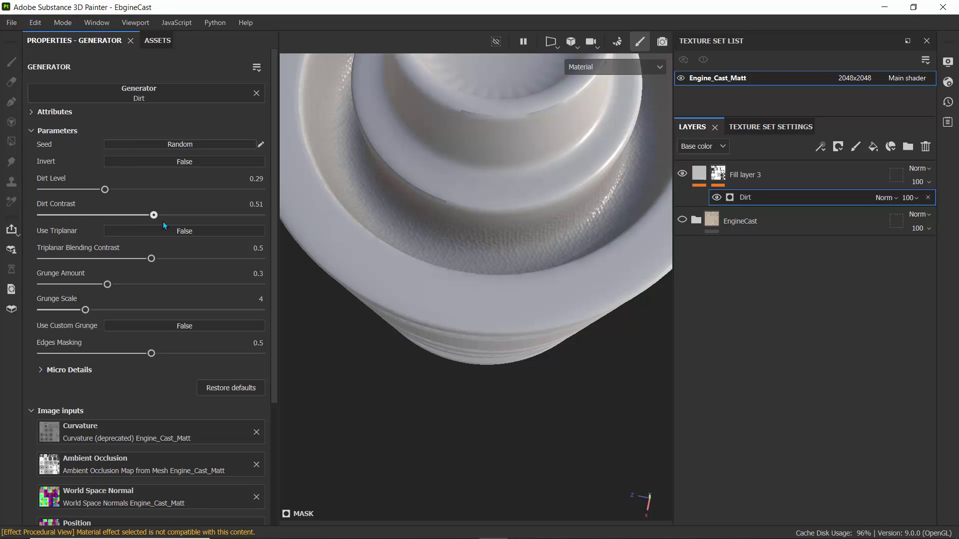
drag(163, 224, 165, 223)
key(f)
alt+drag(428, 308, 424, 197)
click(155, 532)
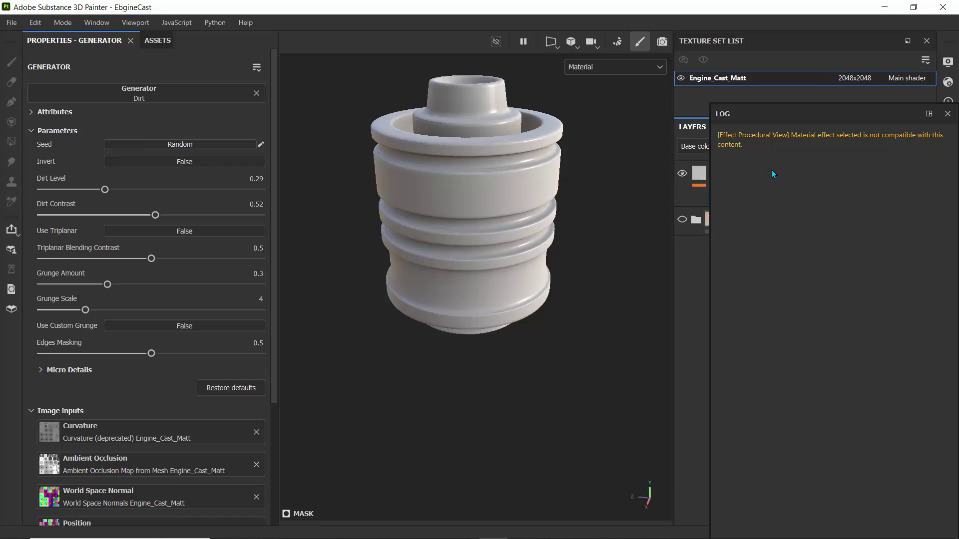
Close the log, reselect the Dirt generator, and make the EngineCast layer visible again.
click(947, 113)
click(698, 180)
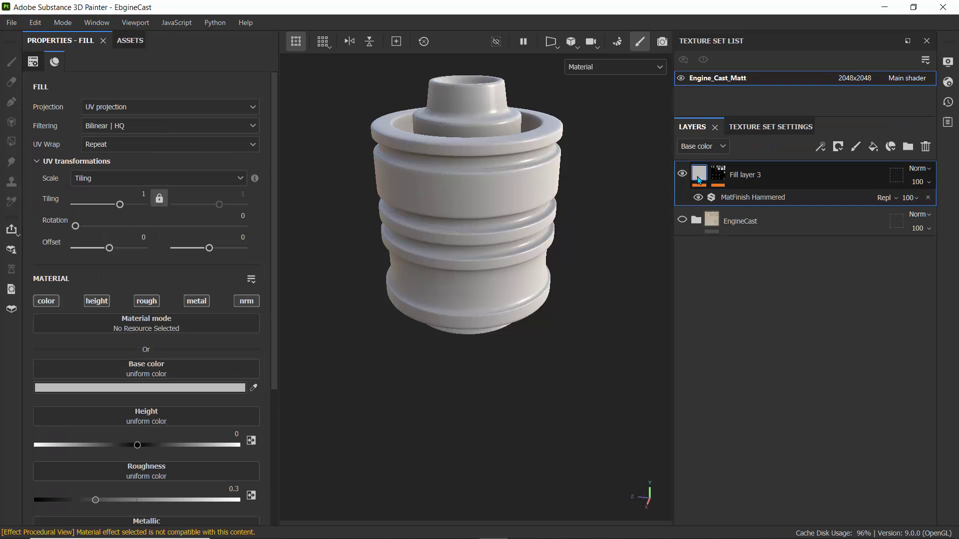
click(717, 174)
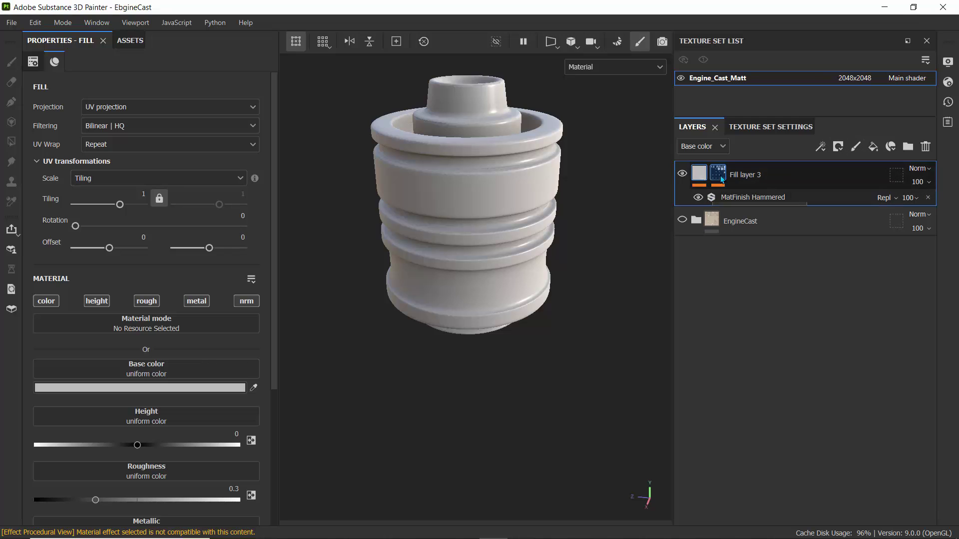
click(751, 199)
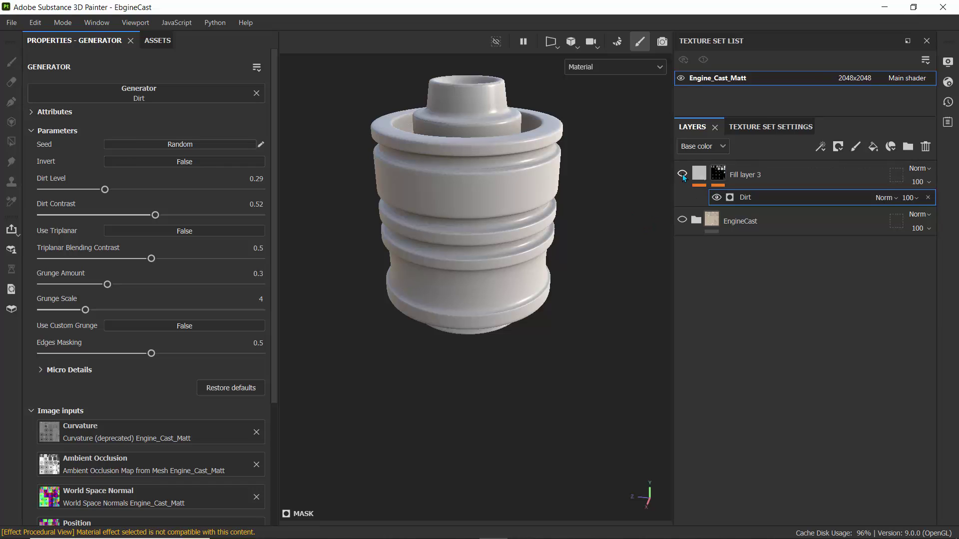
click(681, 221)
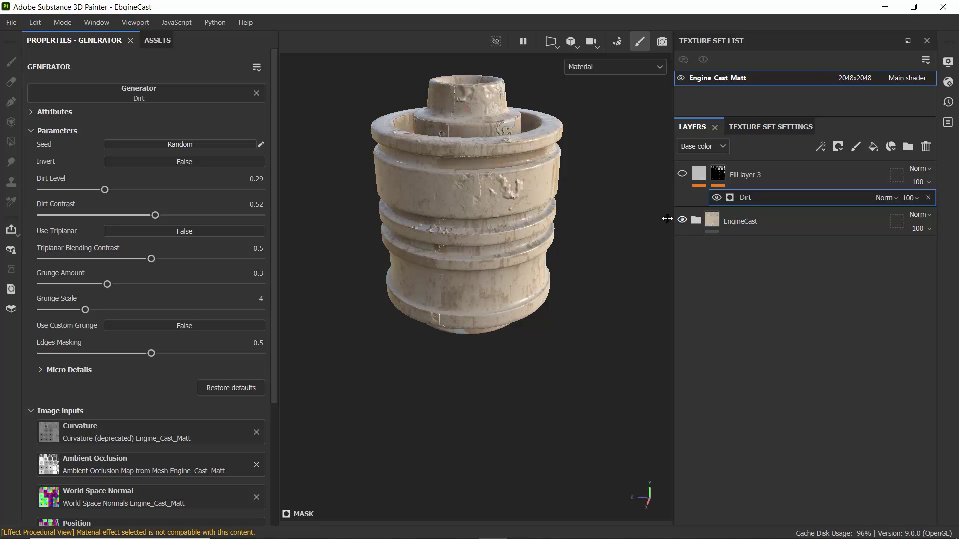